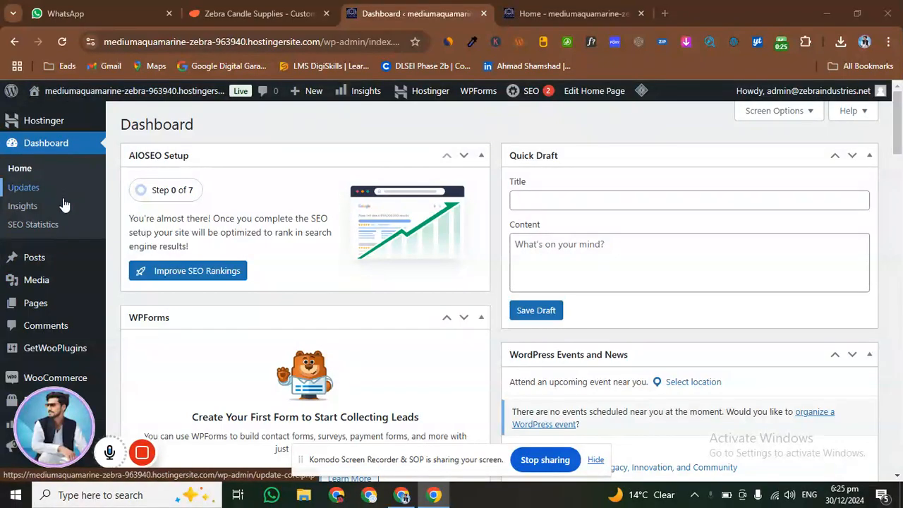
Open the list of all products in the store and look through the existing entries
scroll(61, 226, down, 1)
scroll(62, 286, down, 1)
mouse_move(42, 268)
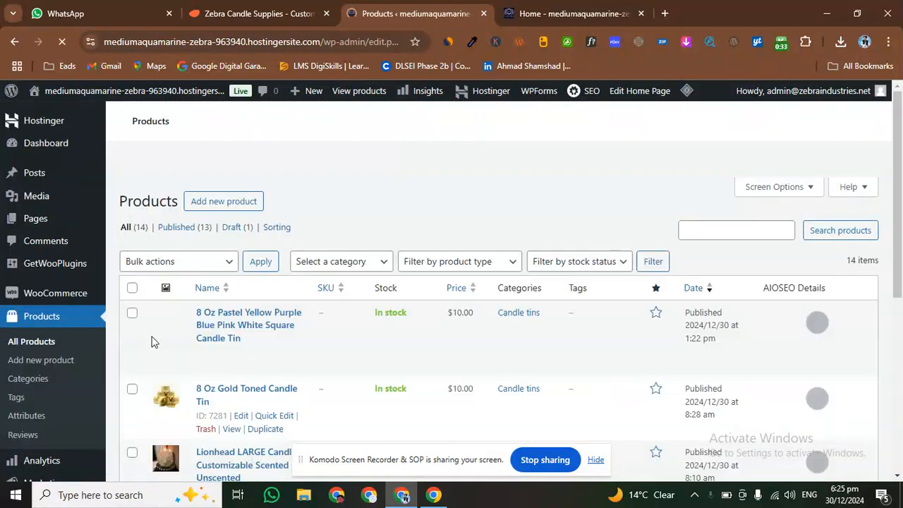
scroll(260, 345, down, 2)
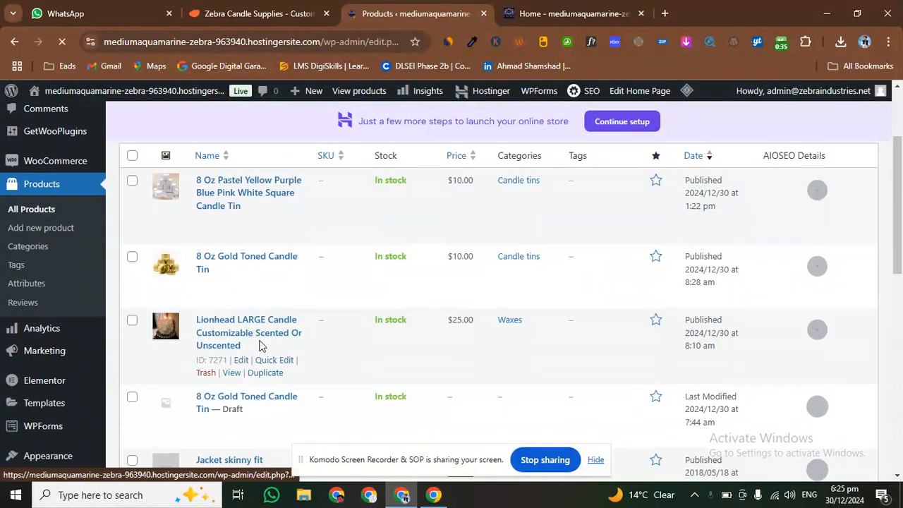
scroll(261, 345, up, 2)
scroll(268, 406, down, 1)
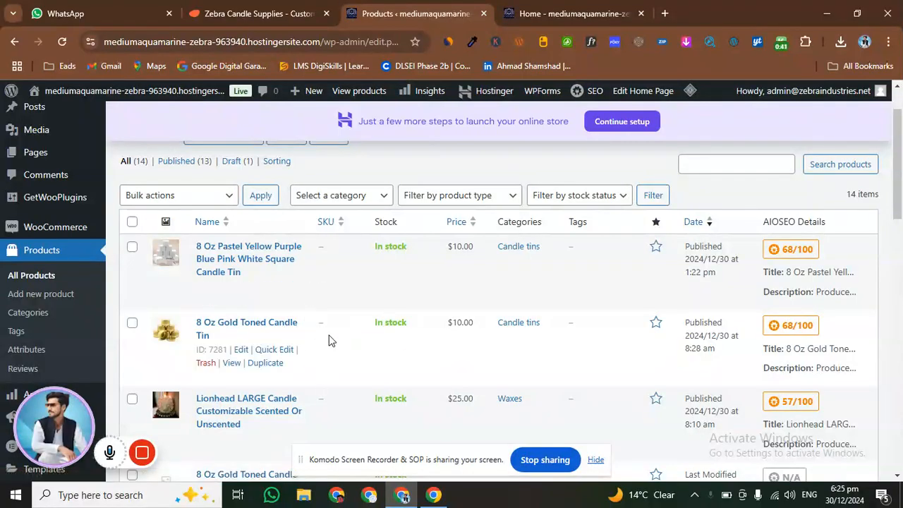
scroll(328, 342, down, 1)
scroll(328, 341, up, 2)
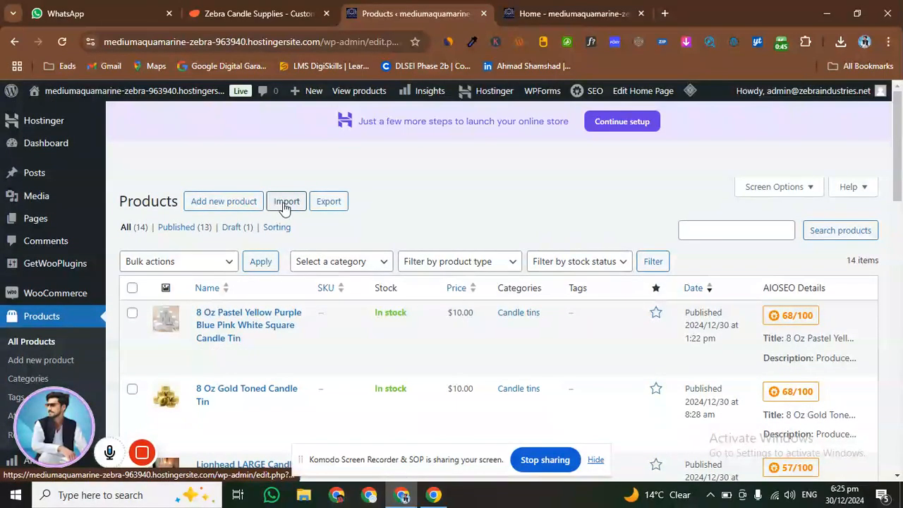
Examine the CSV product import page and its upload options, and return to the products list
click(284, 202)
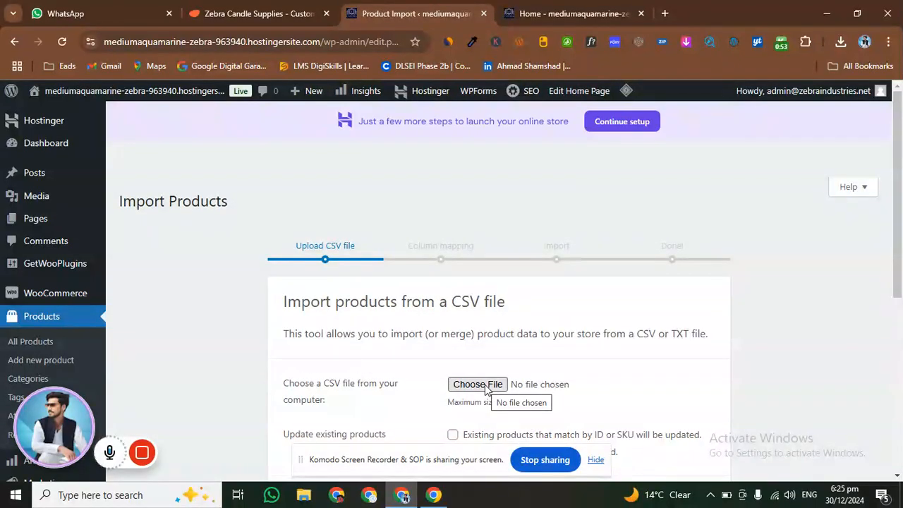
scroll(481, 387, down, 2)
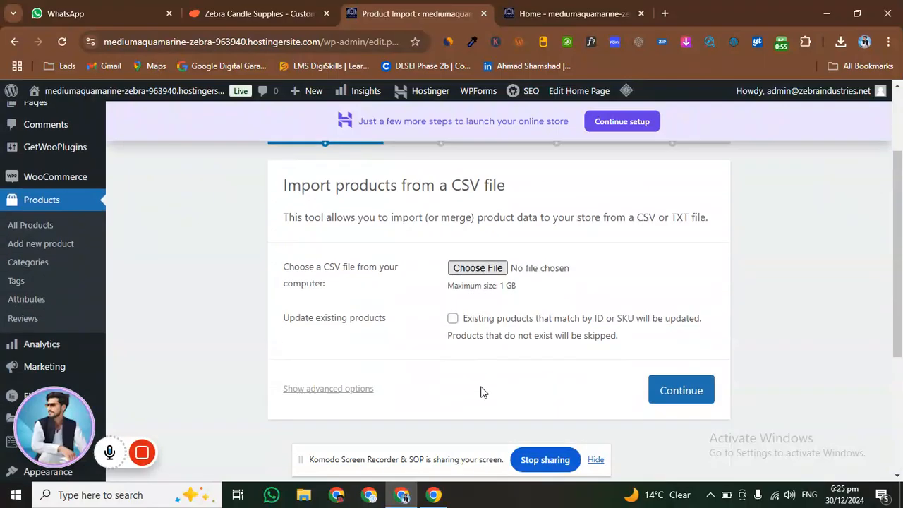
scroll(494, 316, up, 2)
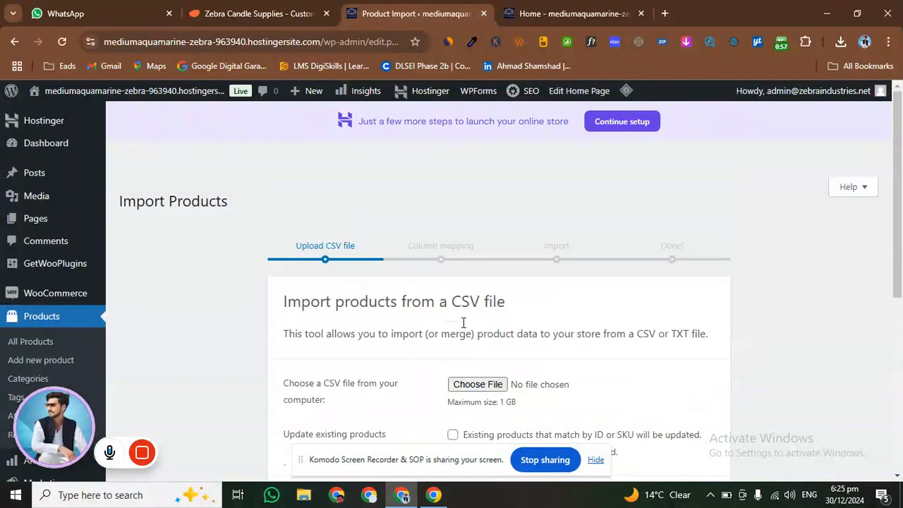
click(15, 42)
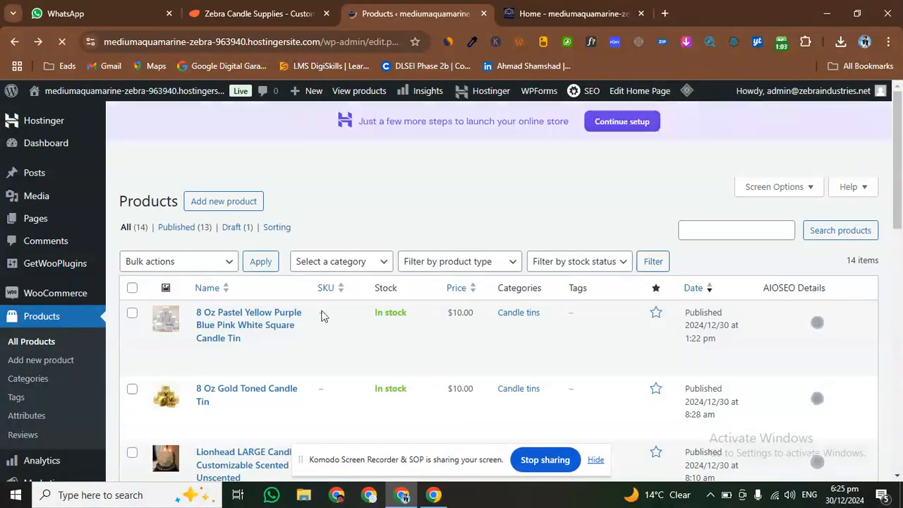
Switch to the Zebra Candle Supplies page on Pietra and open the 8 Oz White Candle Tin Scented product
click(288, 15)
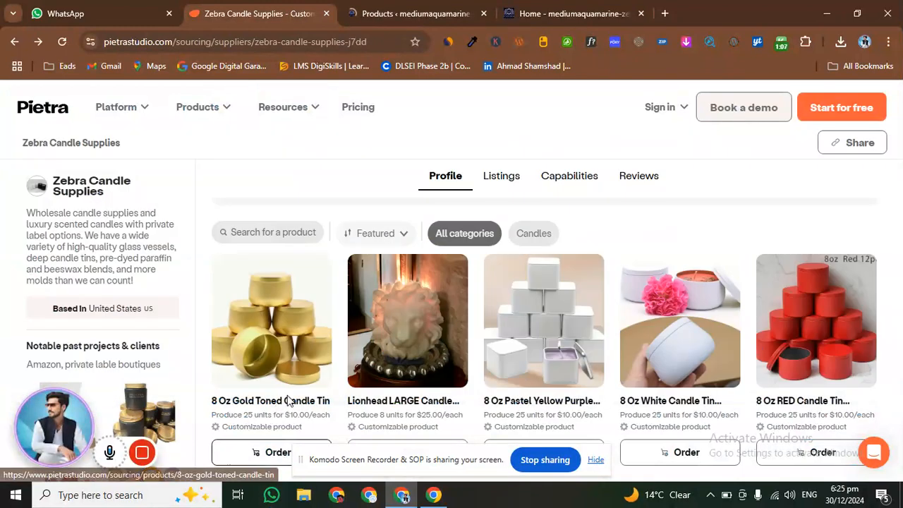
scroll(287, 400, down, 1)
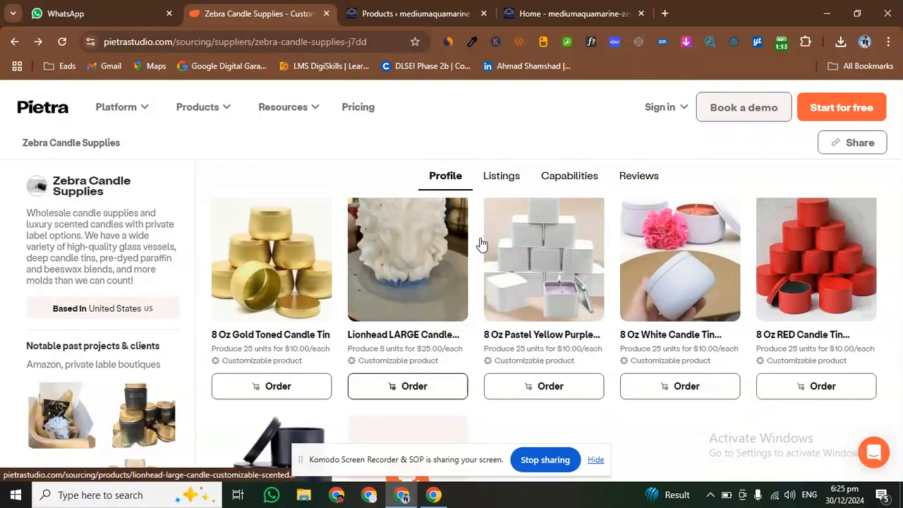
click(663, 297)
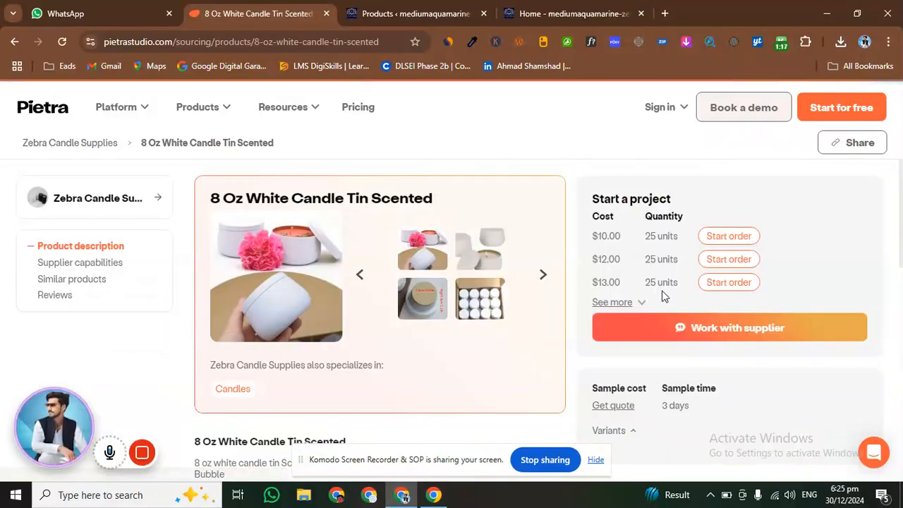
Scan the product page for downloadable images with the Imageye extension, browse them and close the extension
right_click(259, 274)
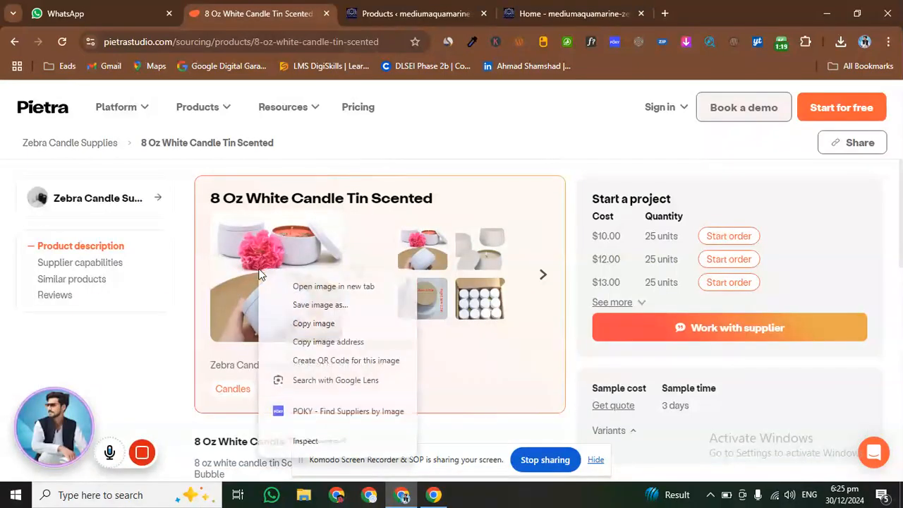
click(688, 42)
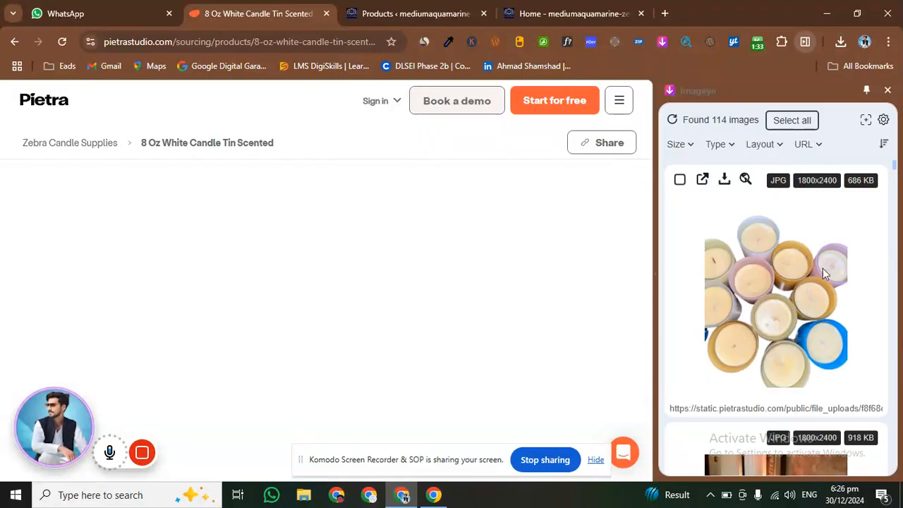
scroll(827, 262, down, 10)
scroll(809, 281, down, 3)
scroll(804, 283, down, 6)
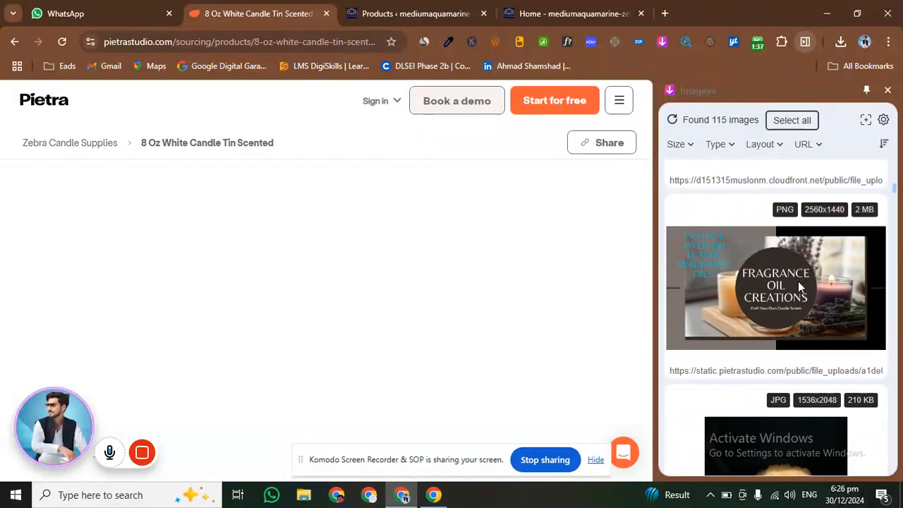
scroll(800, 285, up, 8)
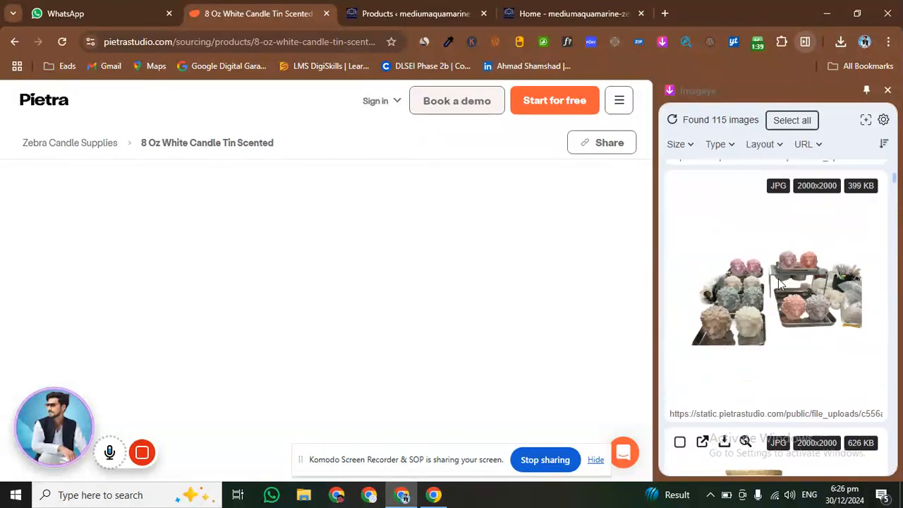
scroll(778, 279, up, 2)
click(888, 90)
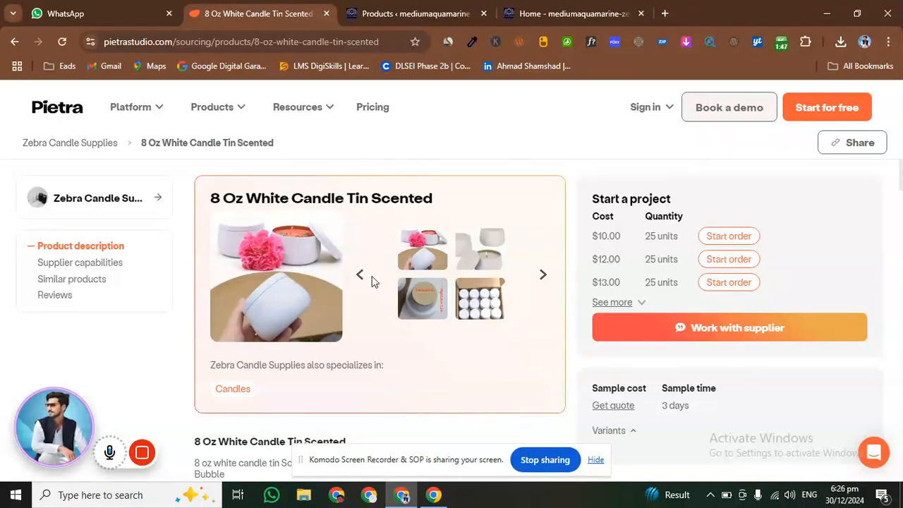
Save the main product photo of the white candle tin to the Downloads folder
right_click(261, 259)
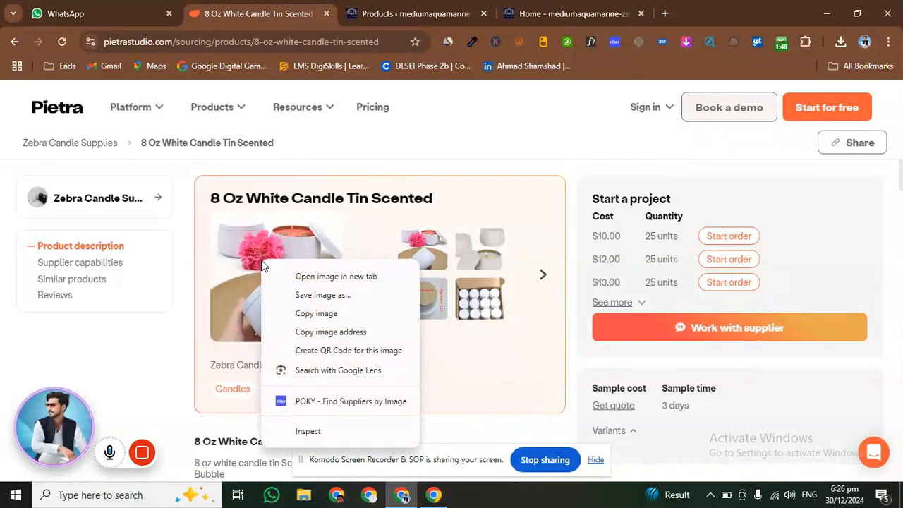
click(311, 301)
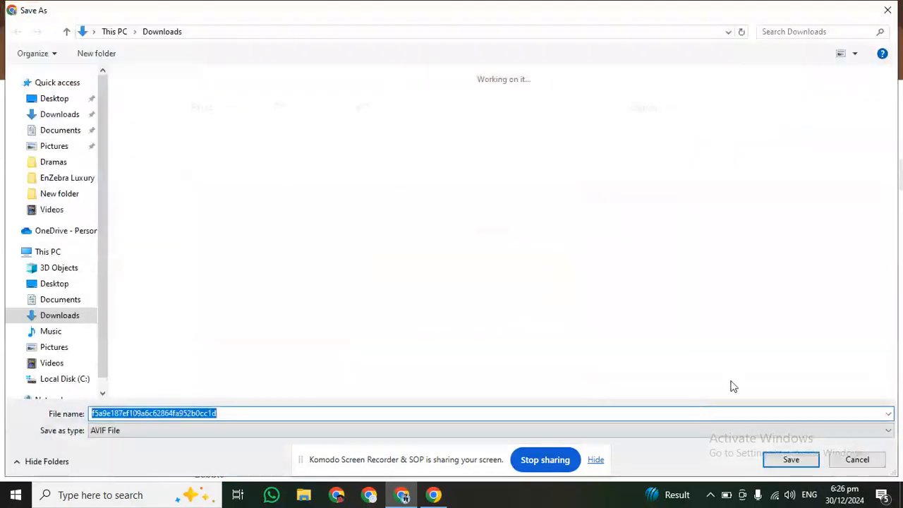
click(792, 458)
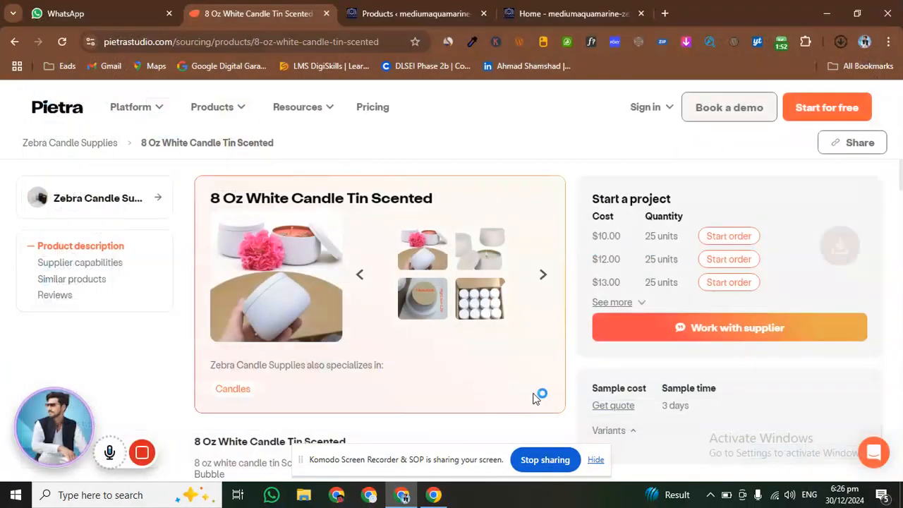
Preview the first gallery photo, and save the enlarged second photo with the lit candle to Downloads
click(425, 251)
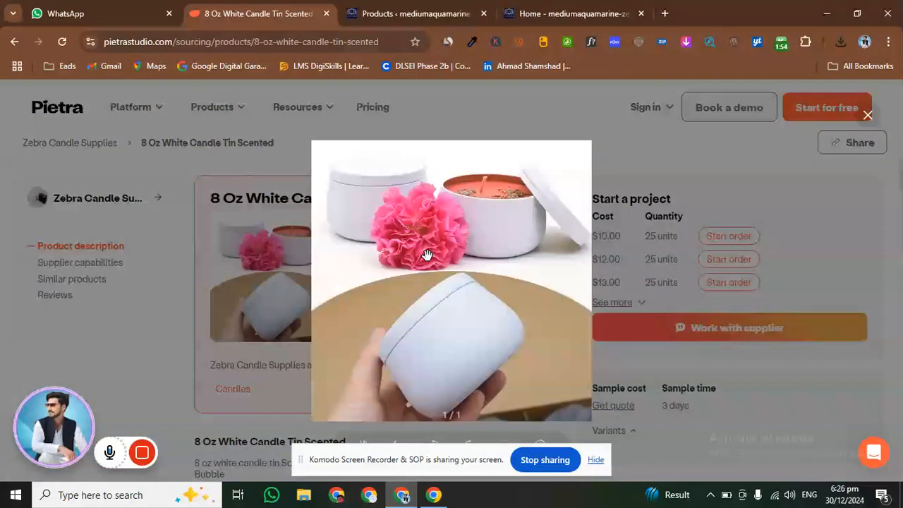
click(664, 265)
click(486, 249)
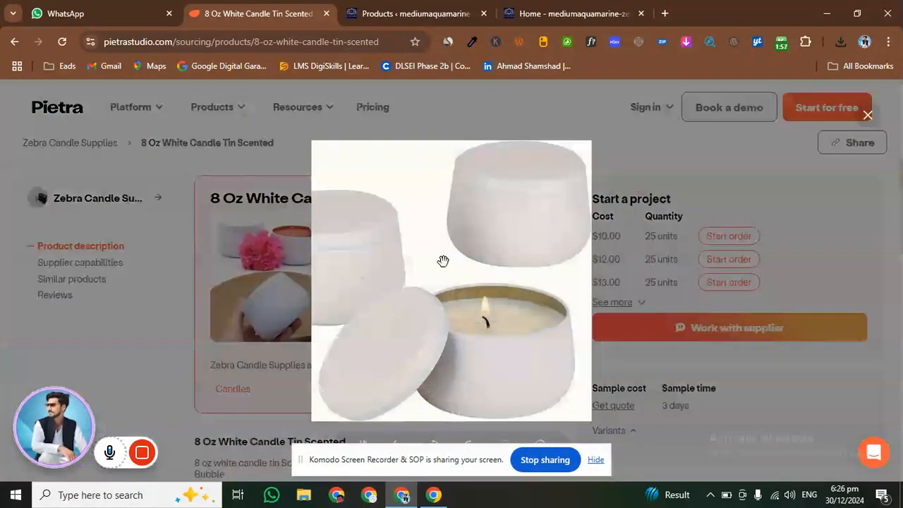
right_click(443, 261)
click(542, 299)
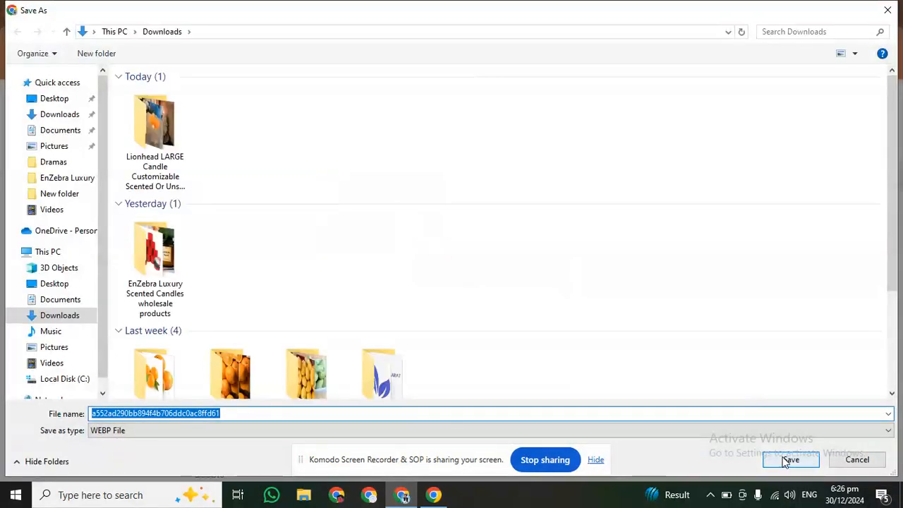
click(787, 459)
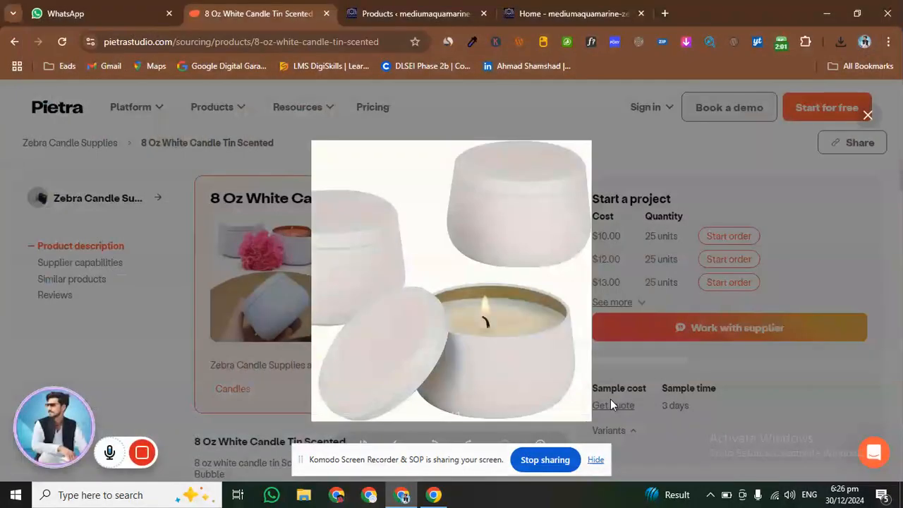
click(645, 277)
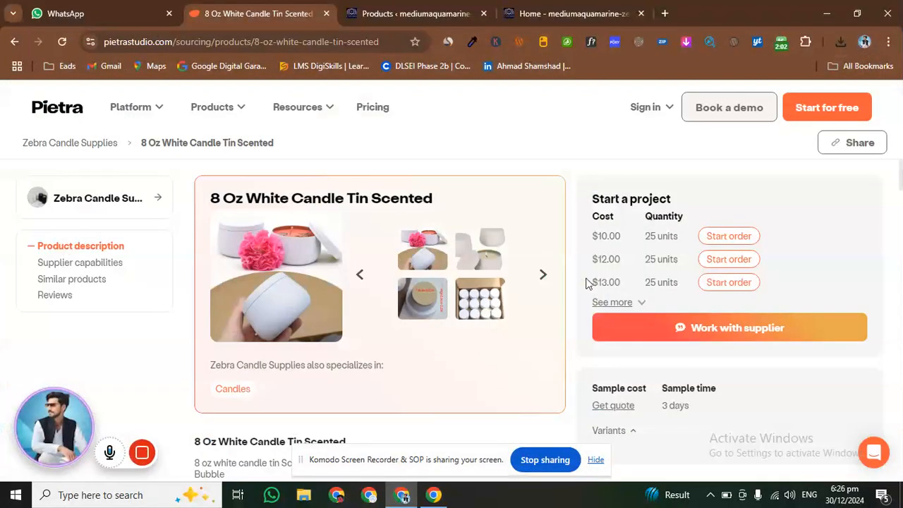
Enlarge the gallery photo showing the tin's dimensions and save it to Downloads
click(423, 297)
right_click(430, 267)
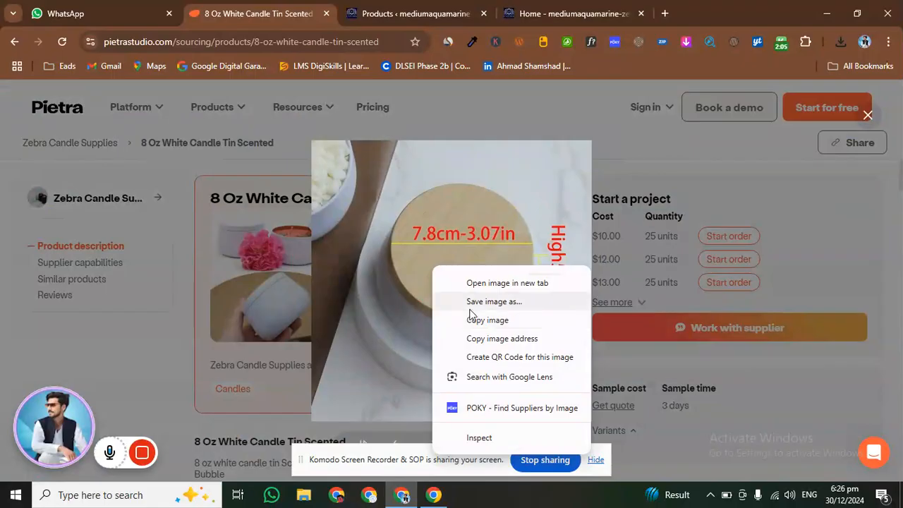
click(473, 303)
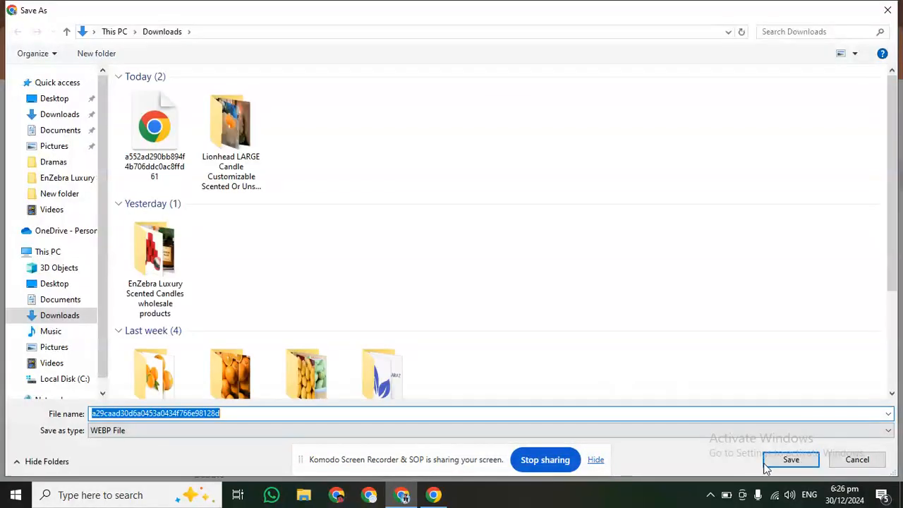
click(769, 462)
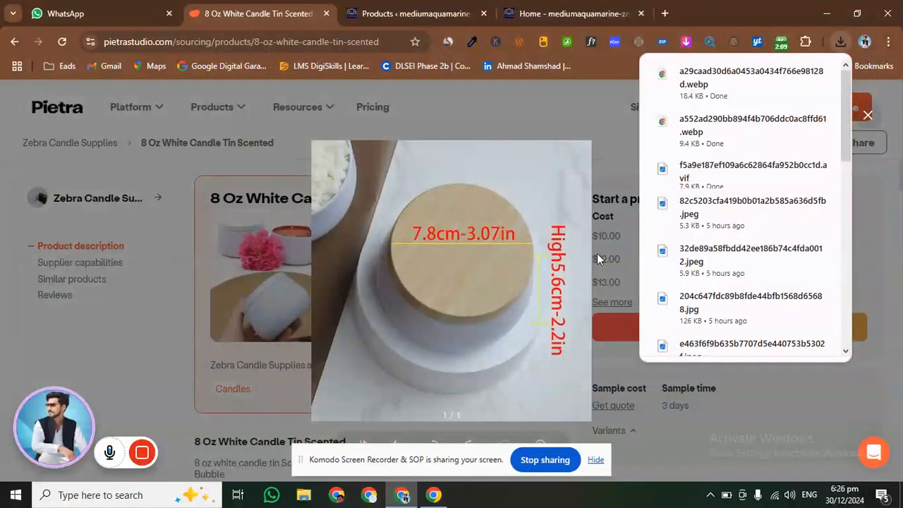
click(597, 259)
Save the enlarged gallery photo of the boxed white tins to Downloads and close the image viewer
click(423, 240)
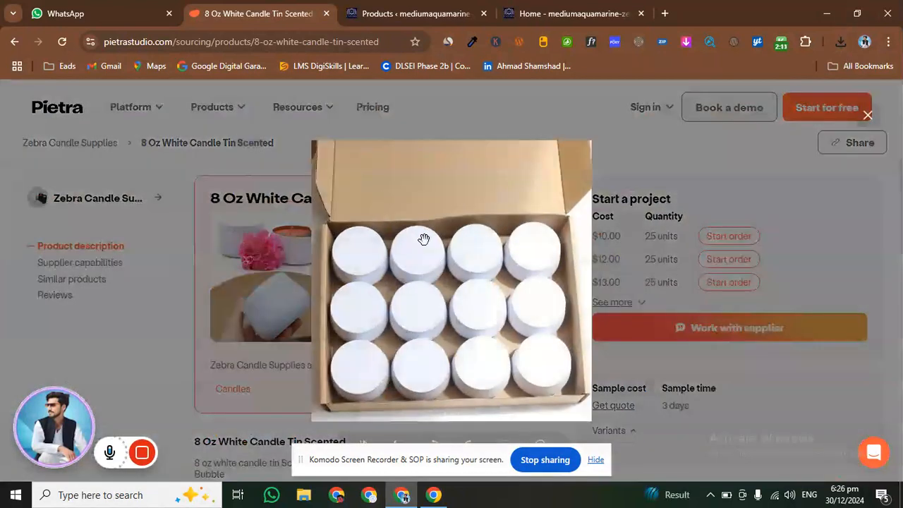
right_click(425, 244)
click(471, 283)
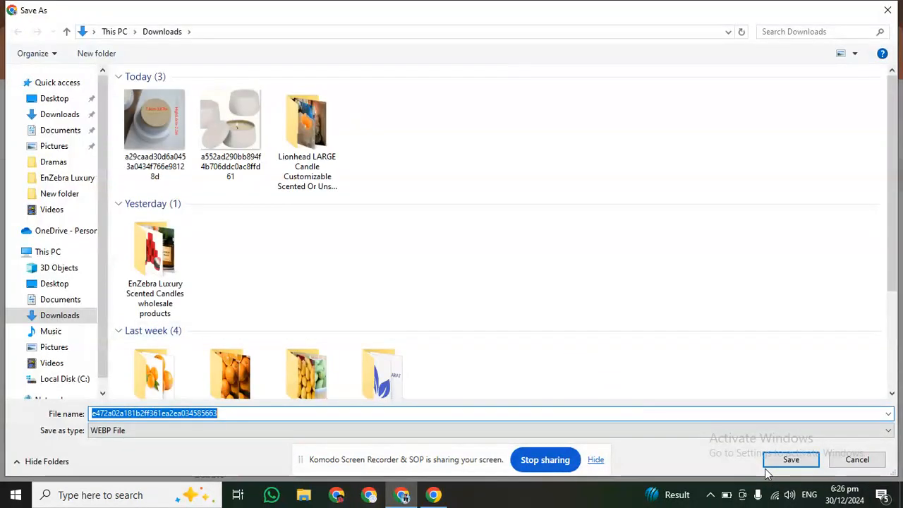
click(780, 462)
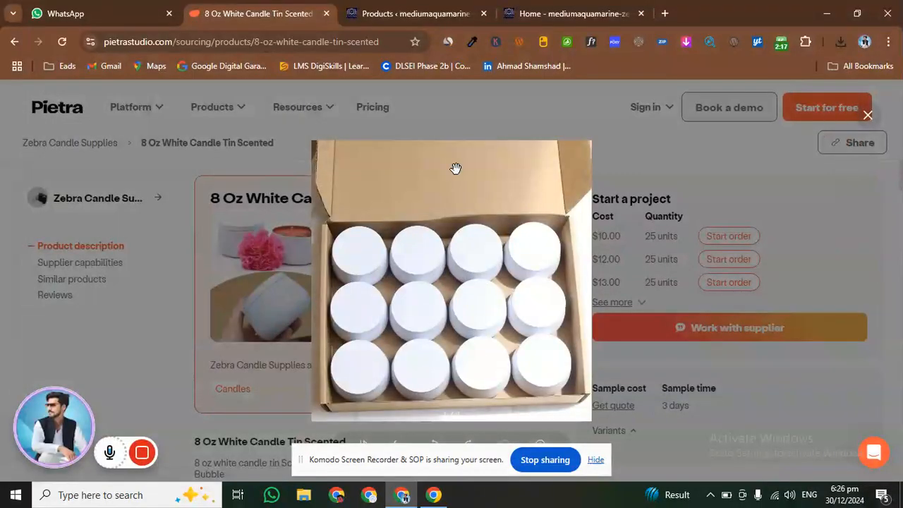
click(446, 105)
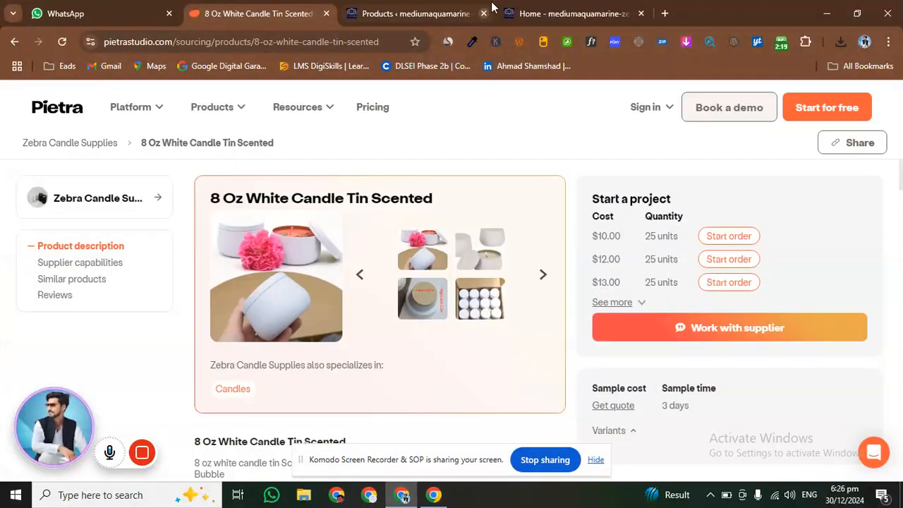
Return to the WordPress products list and start a new product
click(517, 7)
click(403, 10)
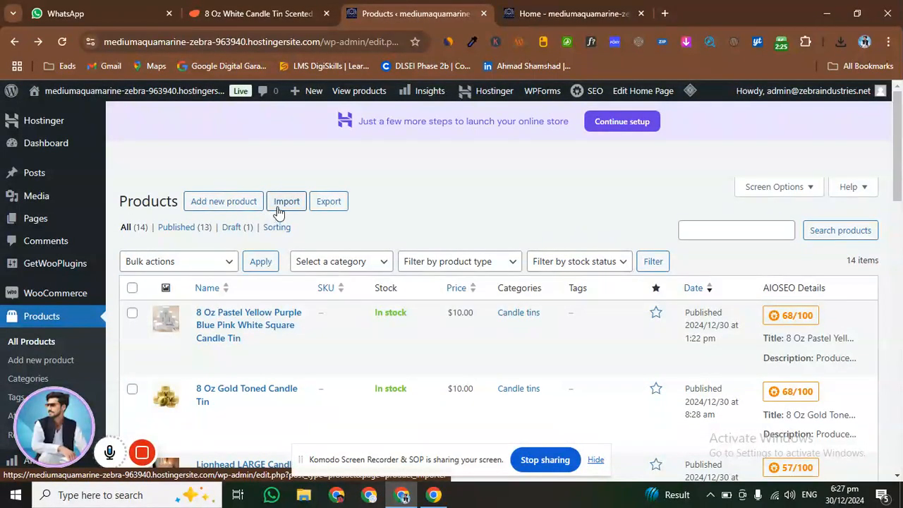
click(204, 206)
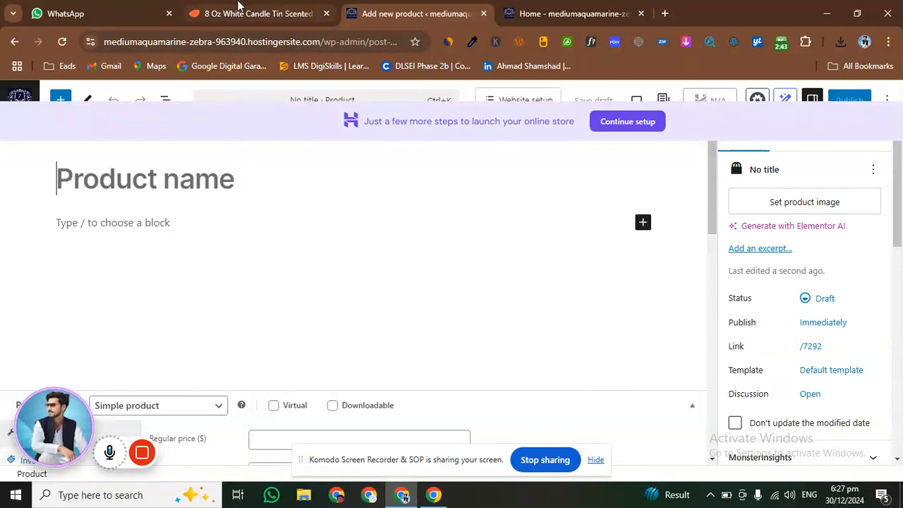
Copy the heading "8 Oz White Candle Tin Scented" from the Pietra product page and return to the new product editor
click(236, 13)
scroll(322, 240, down, 2)
scroll(322, 240, down, 1)
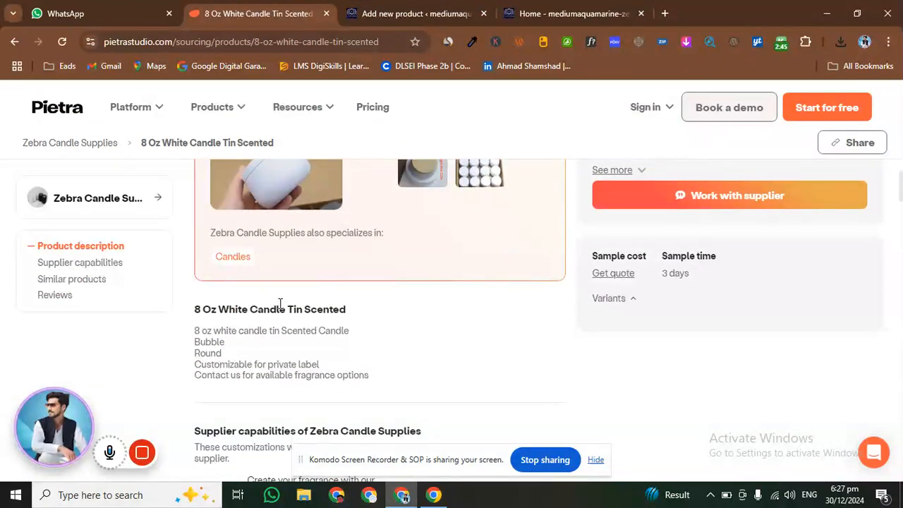
scroll(281, 223, up, 3)
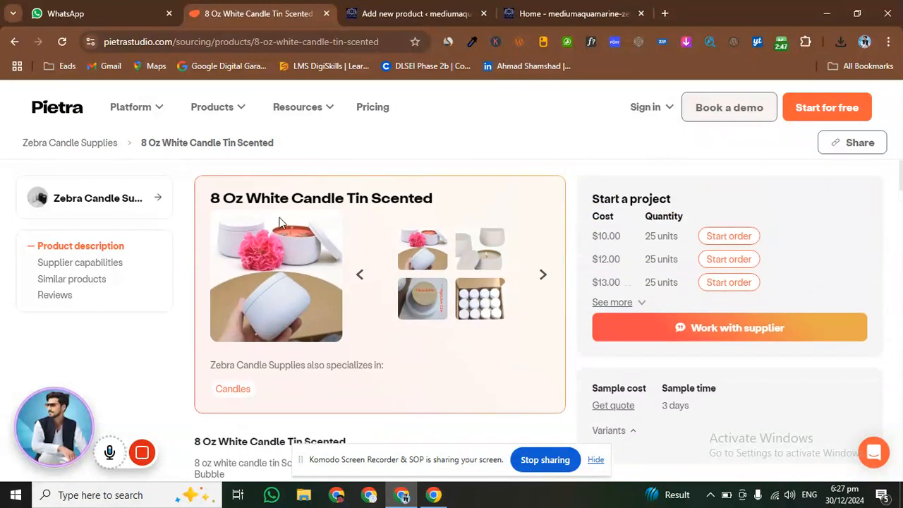
scroll(357, 305, down, 3)
drag(192, 314, 366, 317)
key(ctrl+c)
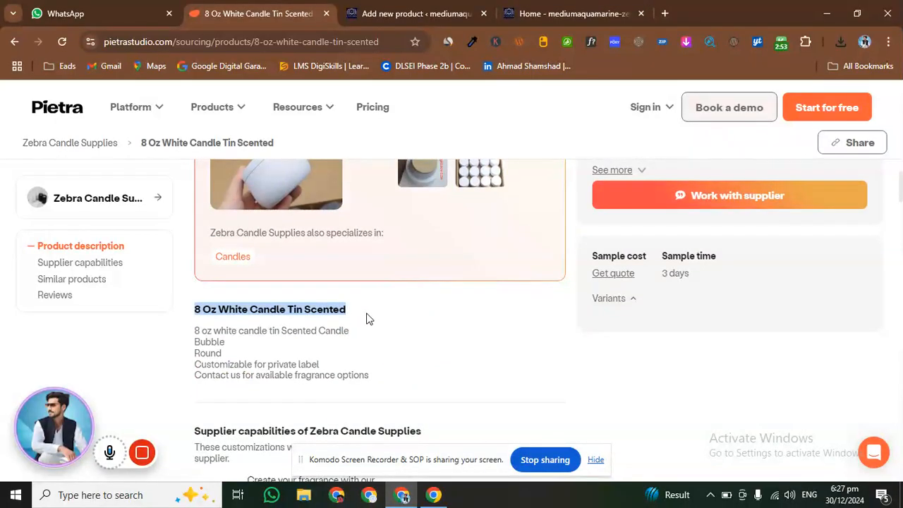
click(415, 16)
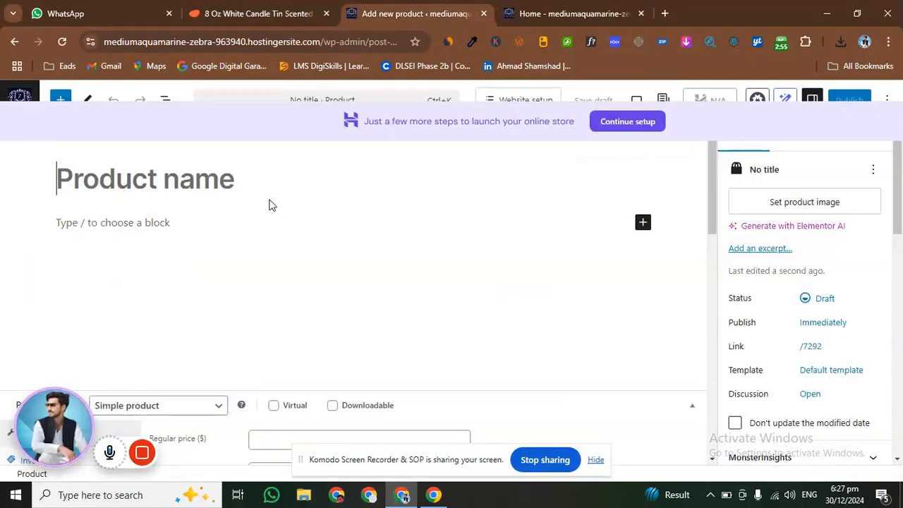
Name the product "8 Oz White Candle Tin Scented" and copy the description lines from the Pietra product page into its description
key(ctrl+v)
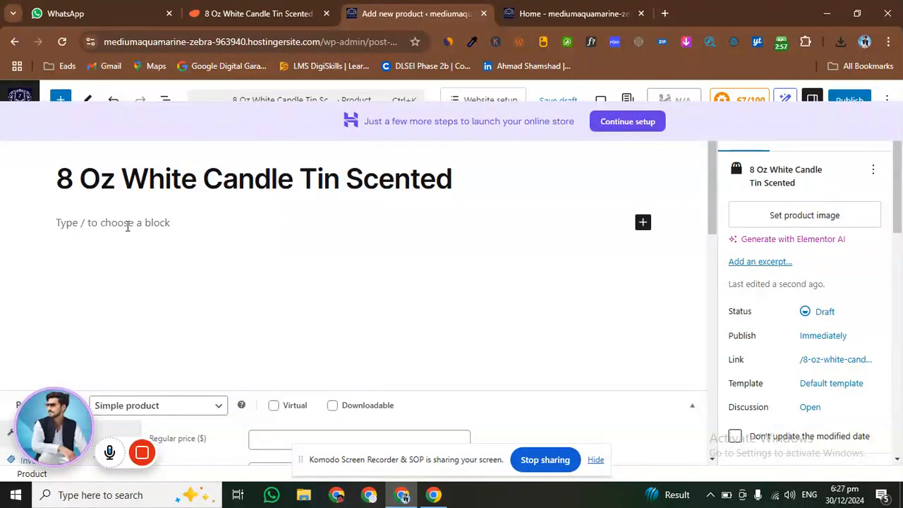
click(128, 225)
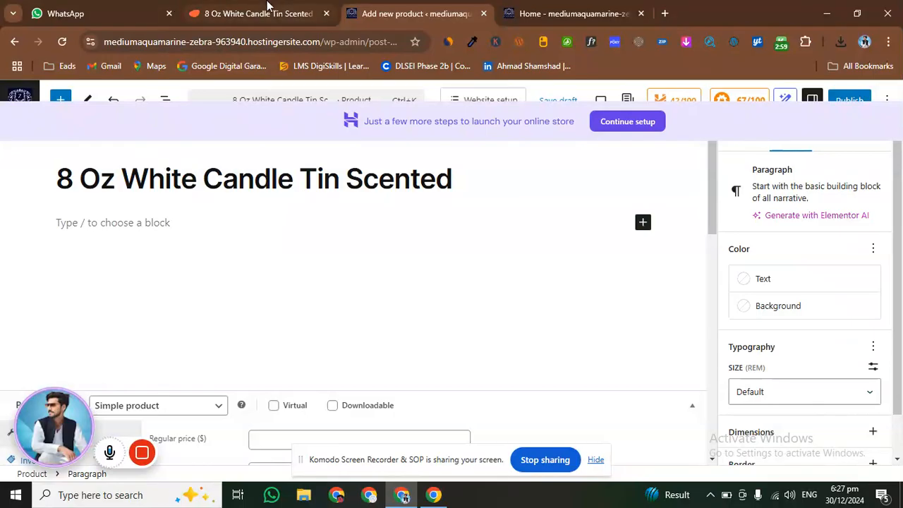
click(268, 13)
drag(196, 267, 390, 325)
key(ctrl+c)
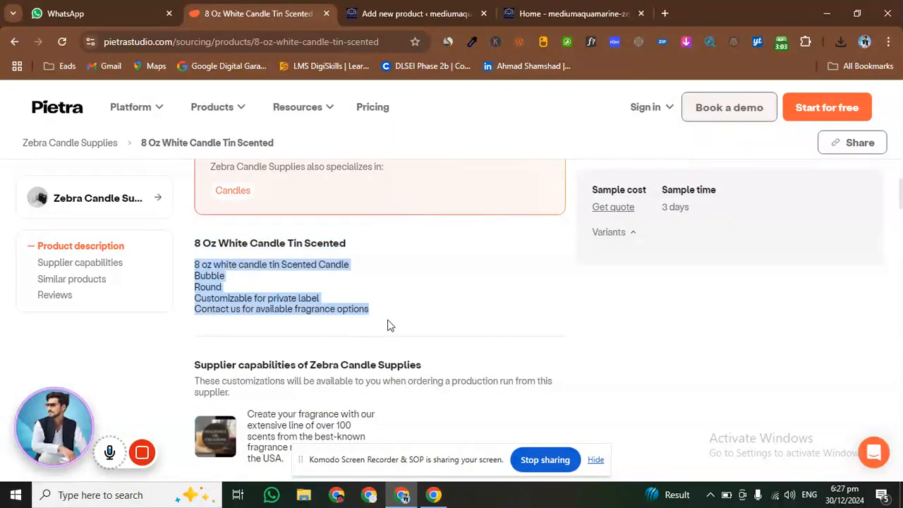
click(441, 9)
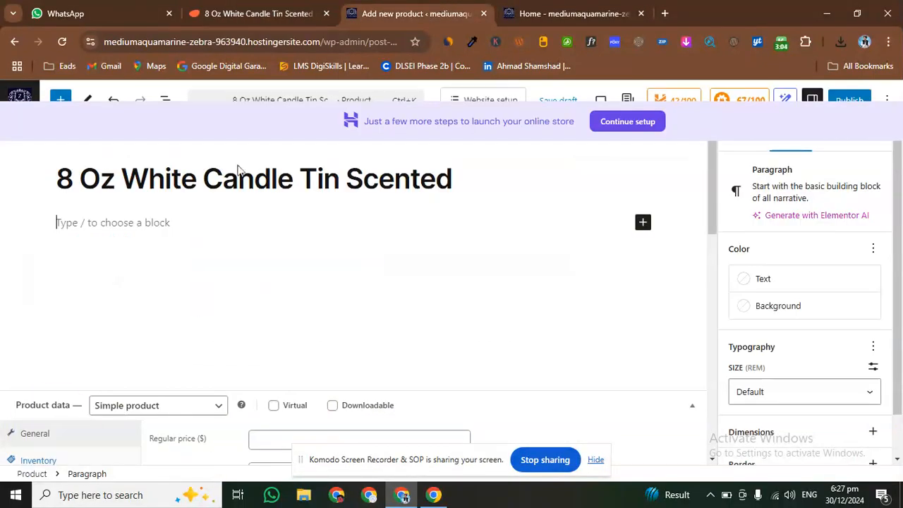
click(197, 226)
key(ctrl+v)
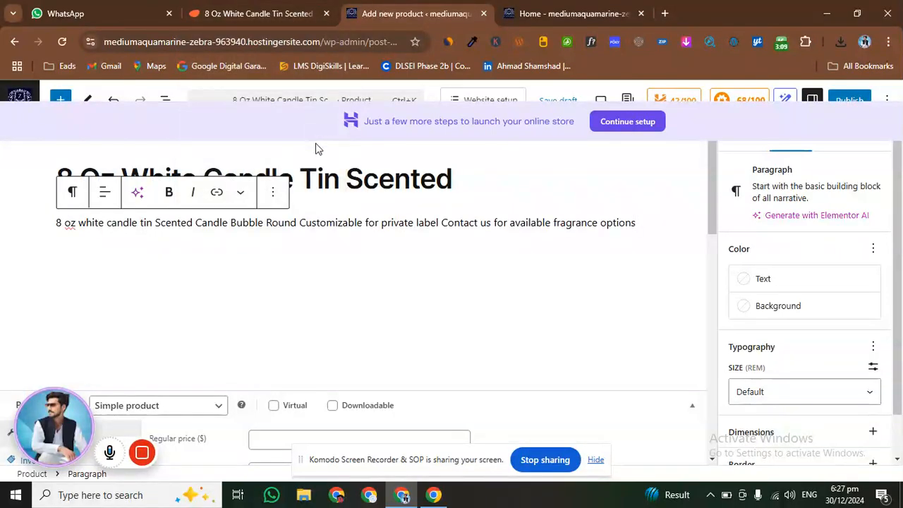
Review the available product types in the product data and keep Simple product
scroll(312, 216, down, 3)
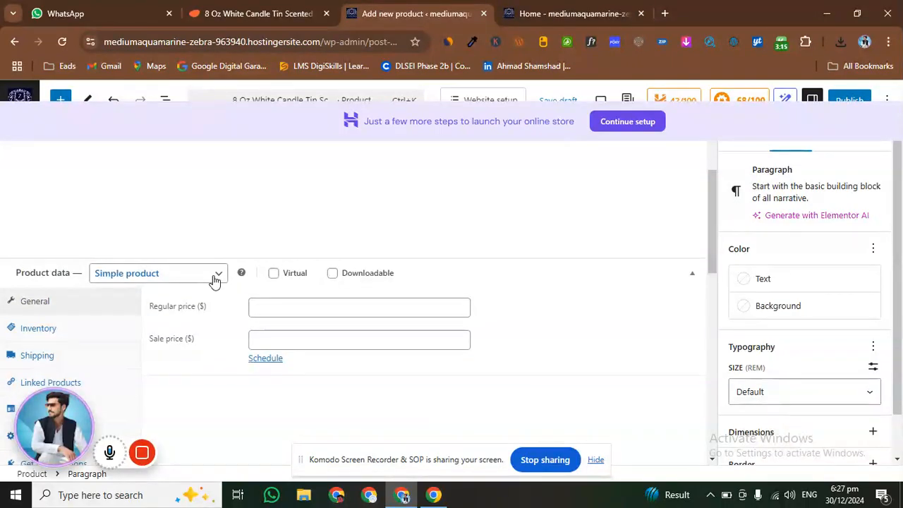
click(214, 280)
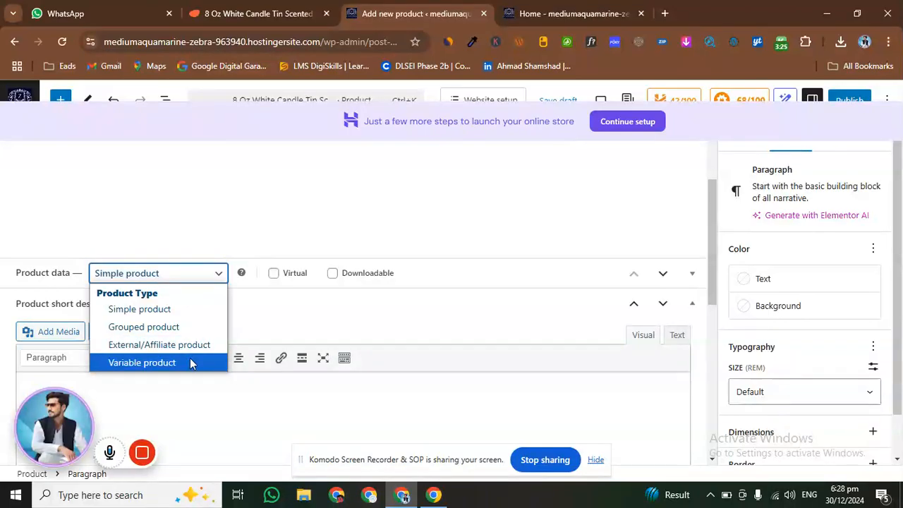
click(197, 280)
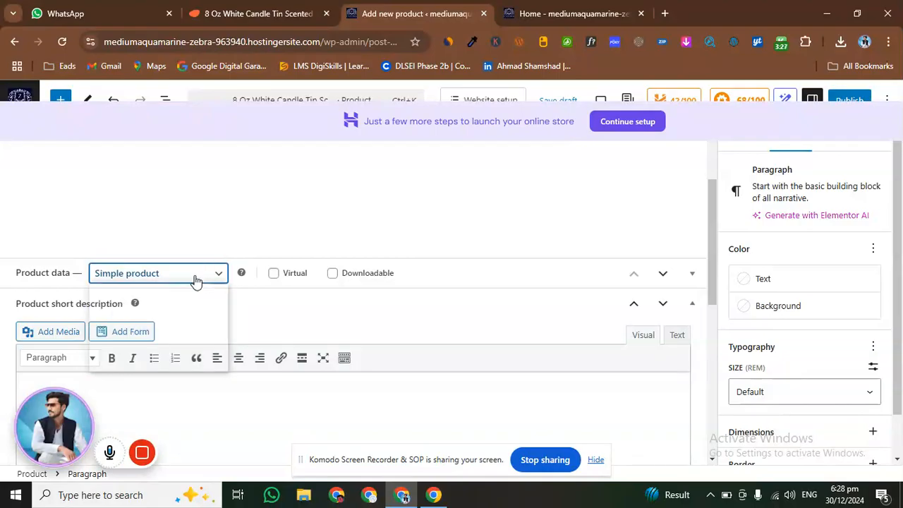
scroll(322, 307, up, 2)
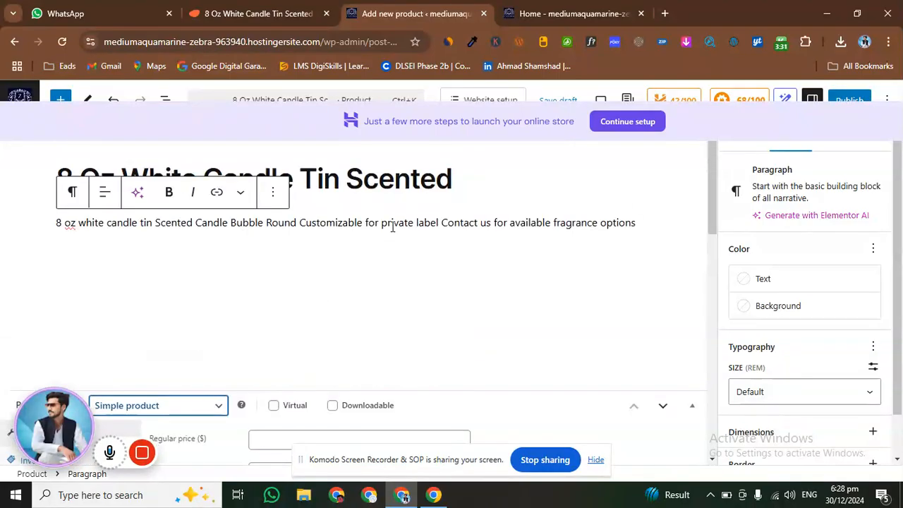
scroll(383, 334, down, 2)
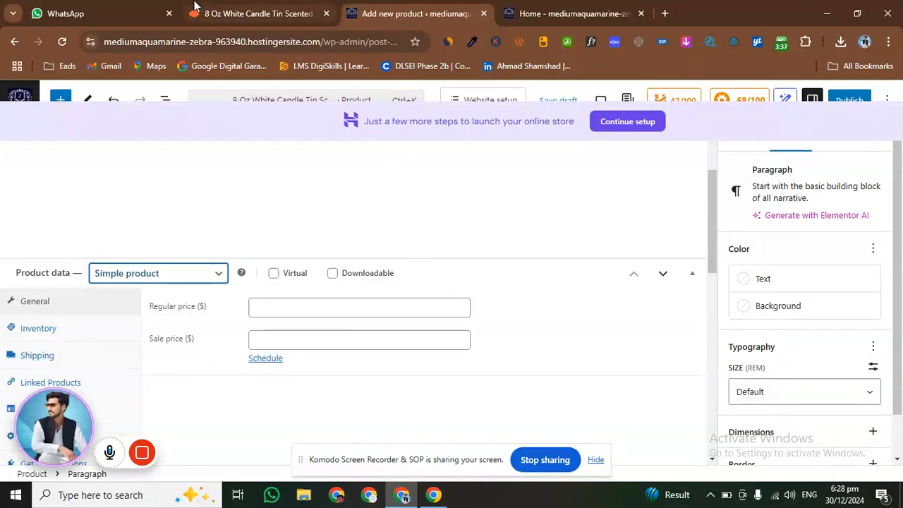
Copy "Produce 25 units for $10.00/each" from the 8 Oz White Candle Tin in the supplier's listings and return to the product editor
click(249, 19)
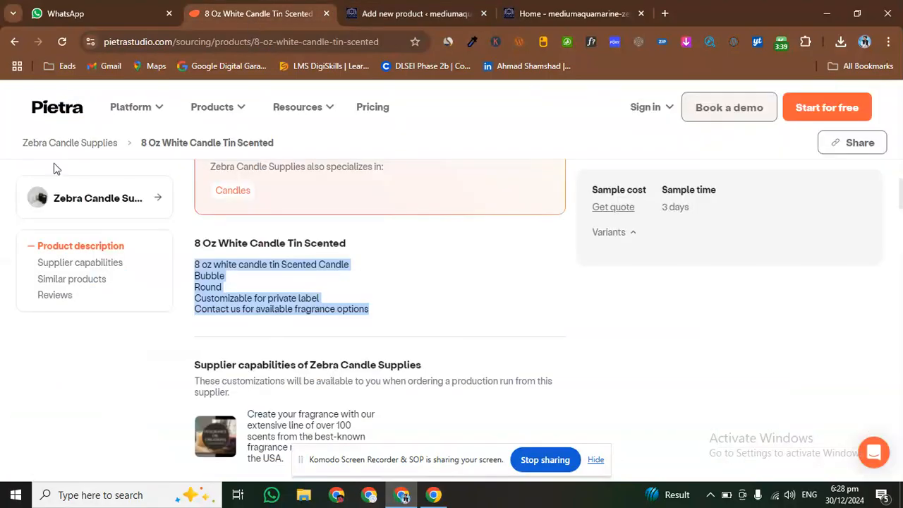
click(13, 42)
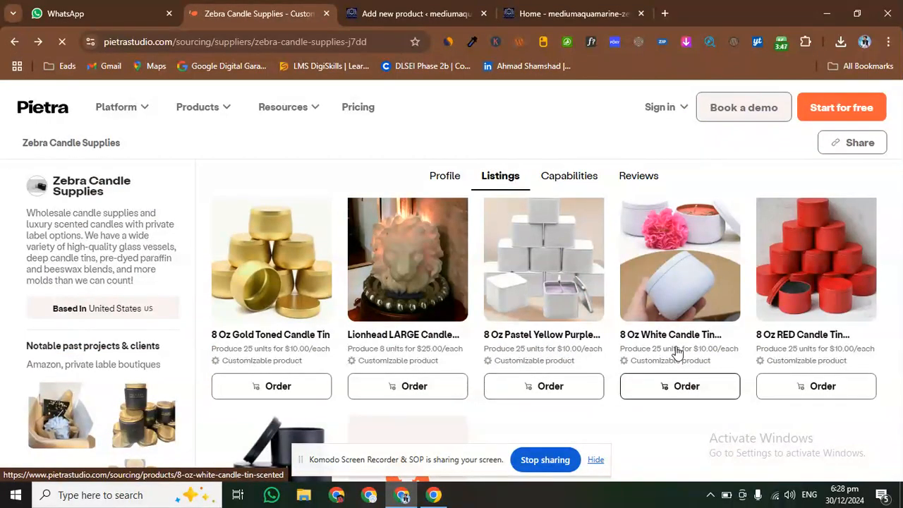
drag(621, 352, 741, 358)
key(ctrl+c)
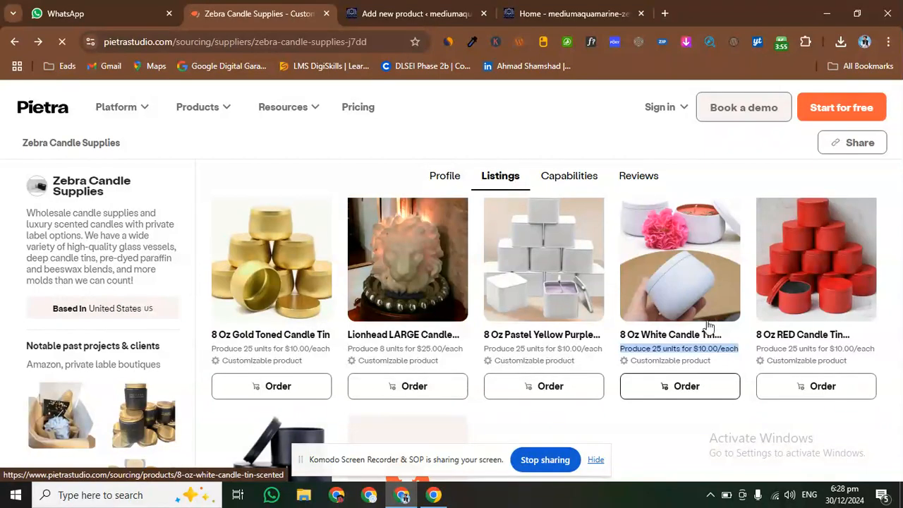
click(581, 10)
click(374, 13)
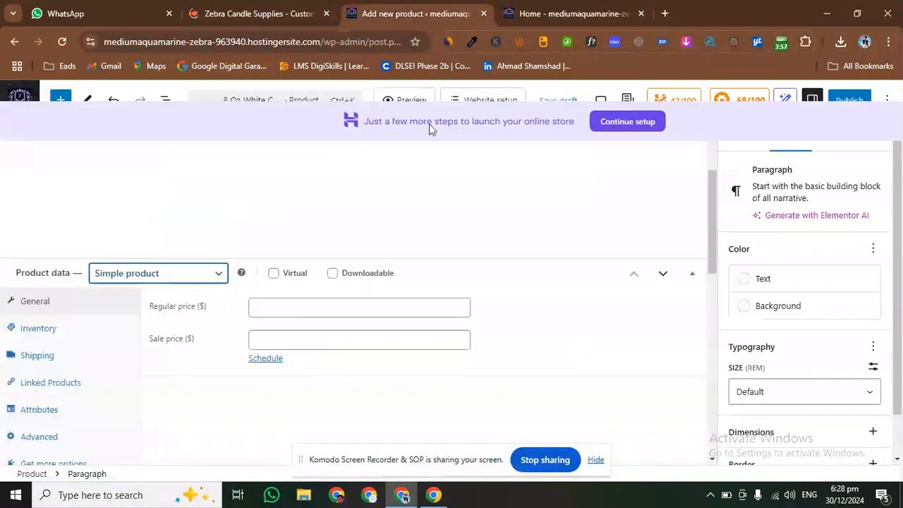
Paste the copied "Produce 25 units for $10.00/each" into the product short description
scroll(558, 273, up, 2)
scroll(463, 303, down, 8)
scroll(296, 319, up, 3)
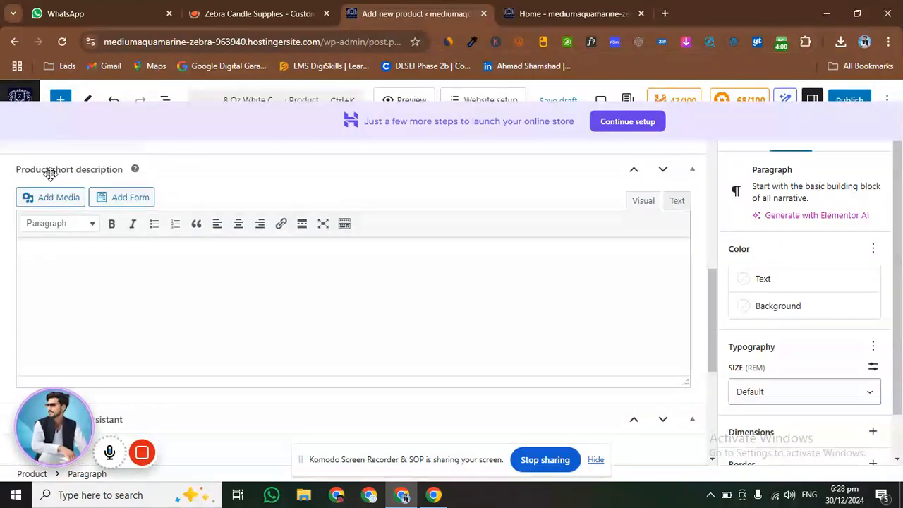
click(105, 252)
key(ctrl+v)
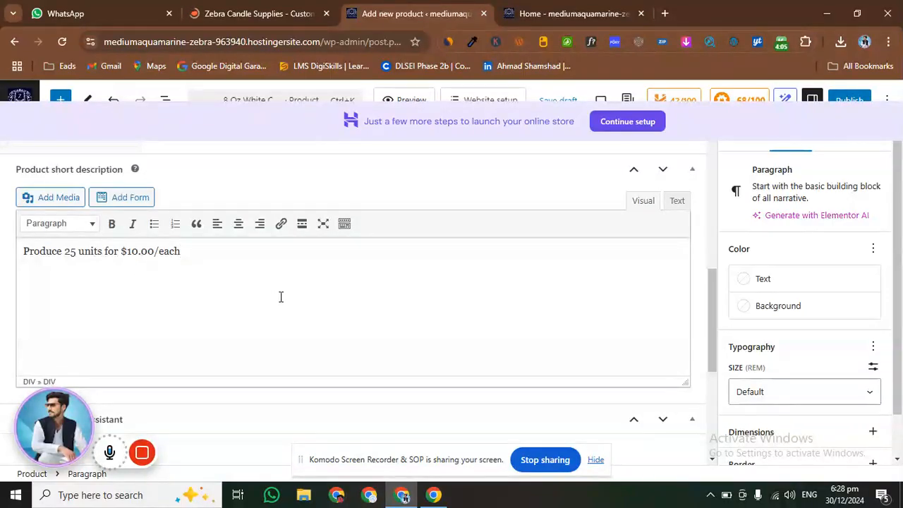
Set the product's regular price to 10
scroll(280, 296, up, 4)
scroll(293, 305, up, 3)
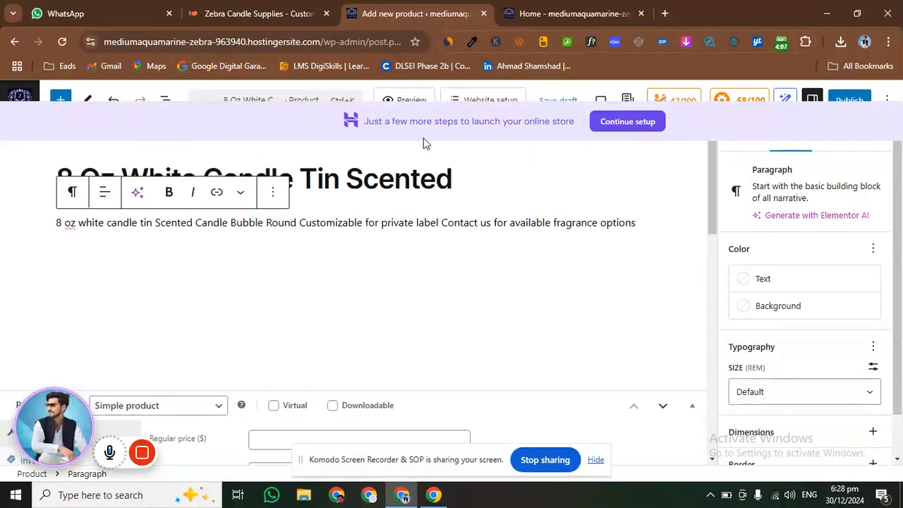
scroll(371, 217, down, 7)
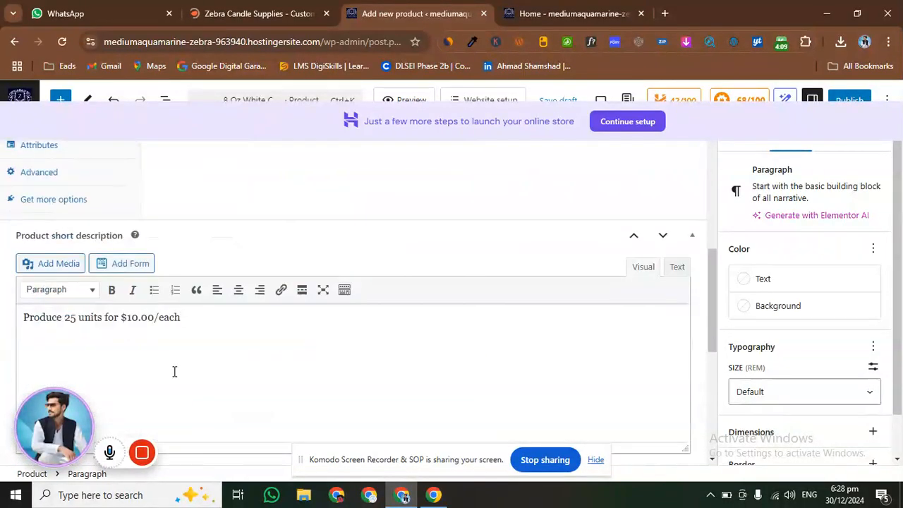
scroll(200, 338, up, 3)
scroll(212, 340, up, 2)
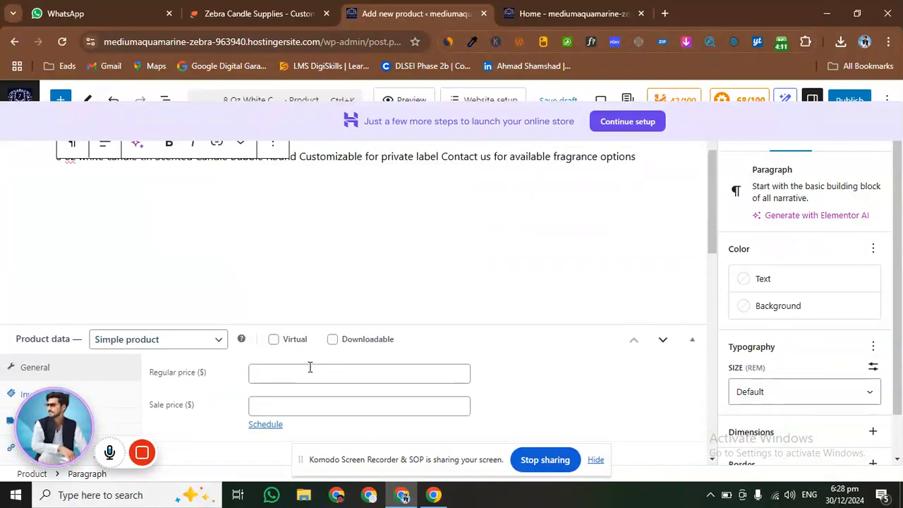
click(288, 378)
click(272, 371)
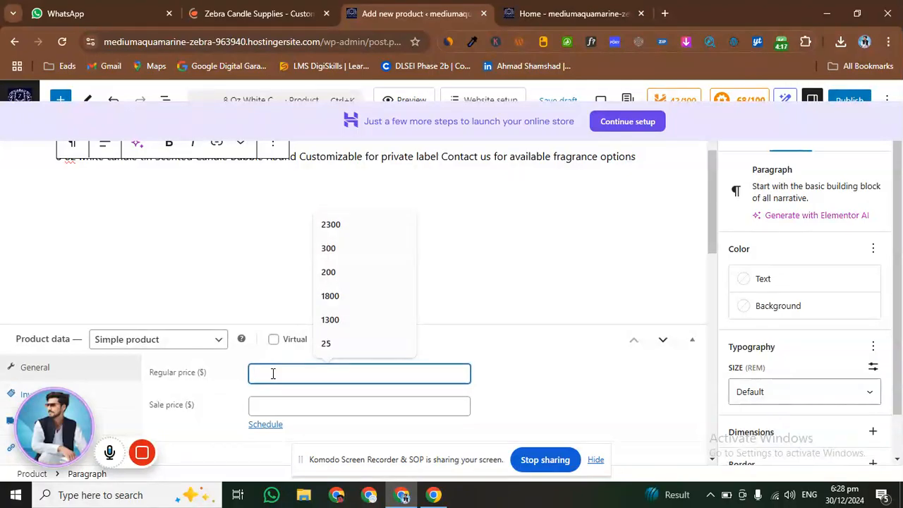
text(10)
click(274, 400)
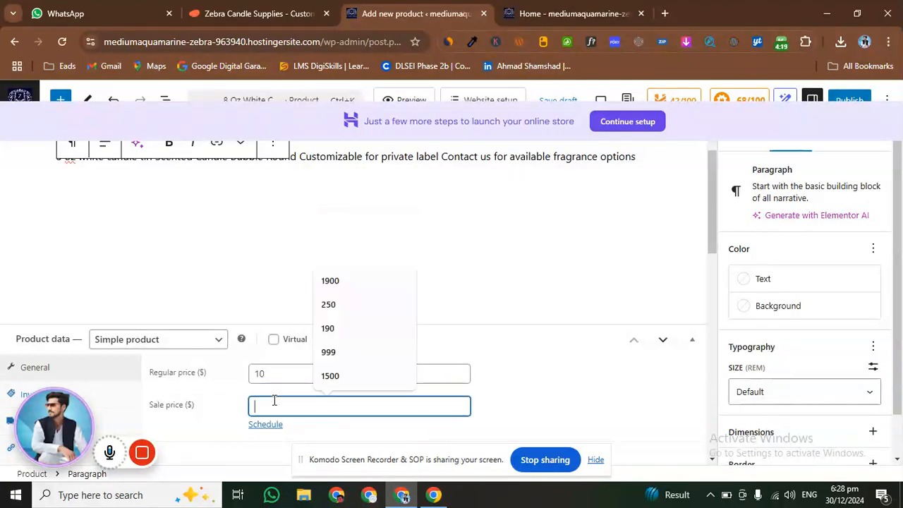
text(8)
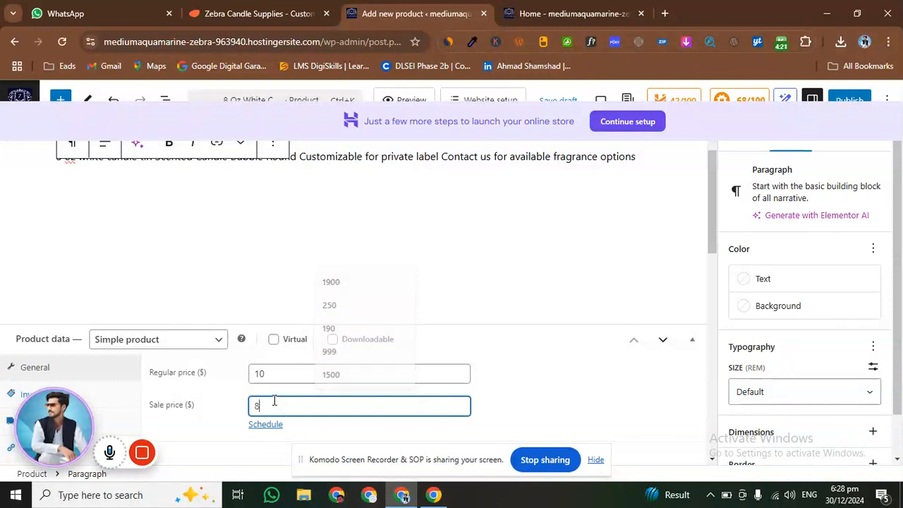
double_click(274, 373)
click(275, 373)
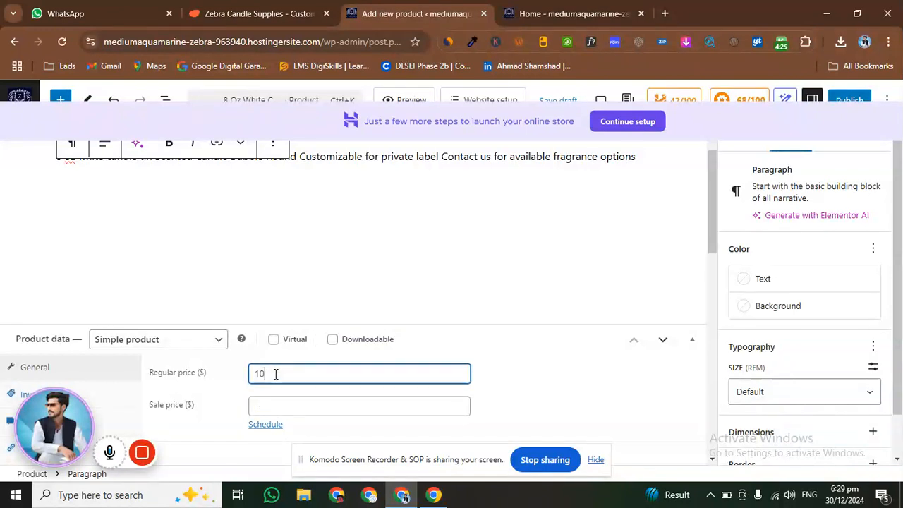
Check the white candle tin's unit price in the supplier's listings and return to the product data in the editor
click(251, 19)
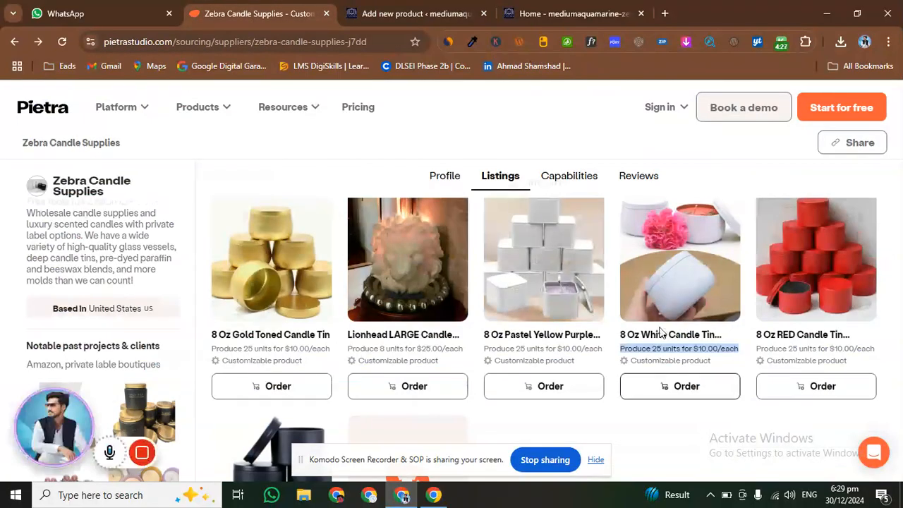
click(415, 7)
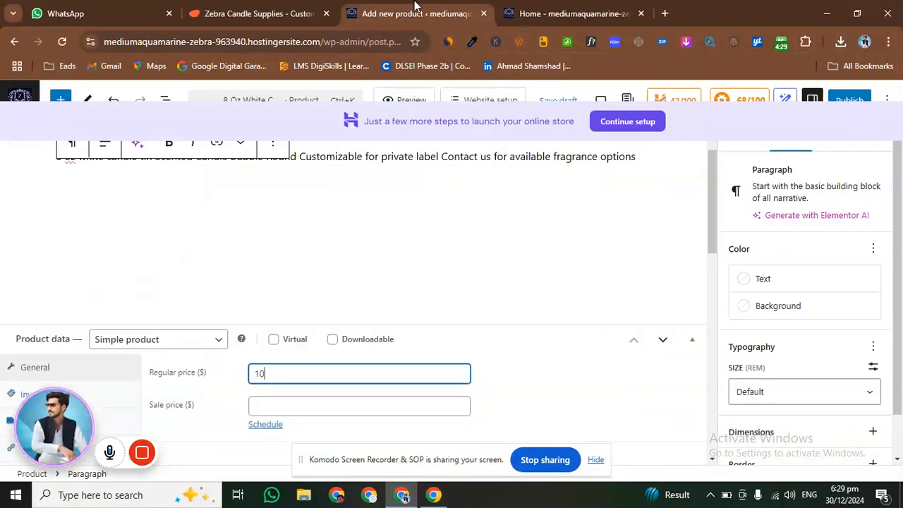
scroll(467, 282, up, 1)
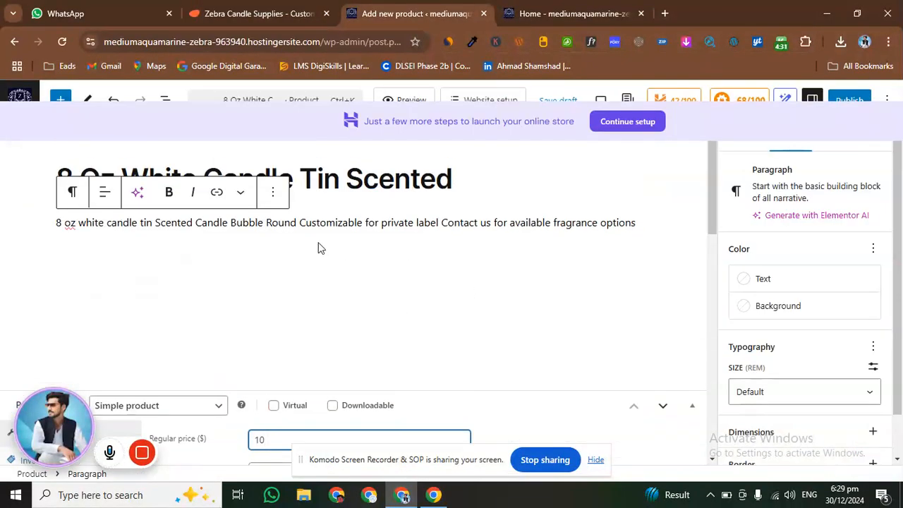
scroll(318, 247, down, 3)
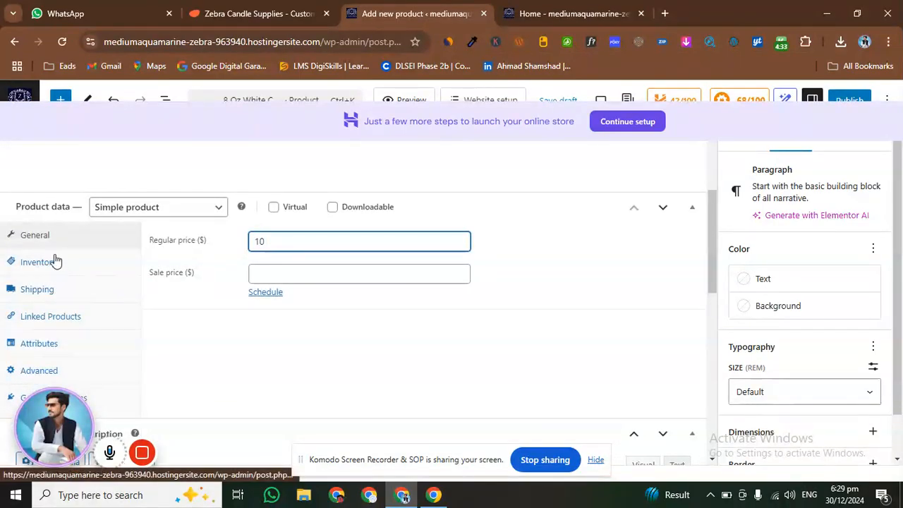
Examine the product's inventory settings, including SKU, stock management, stock status and the individual sale limit
click(56, 263)
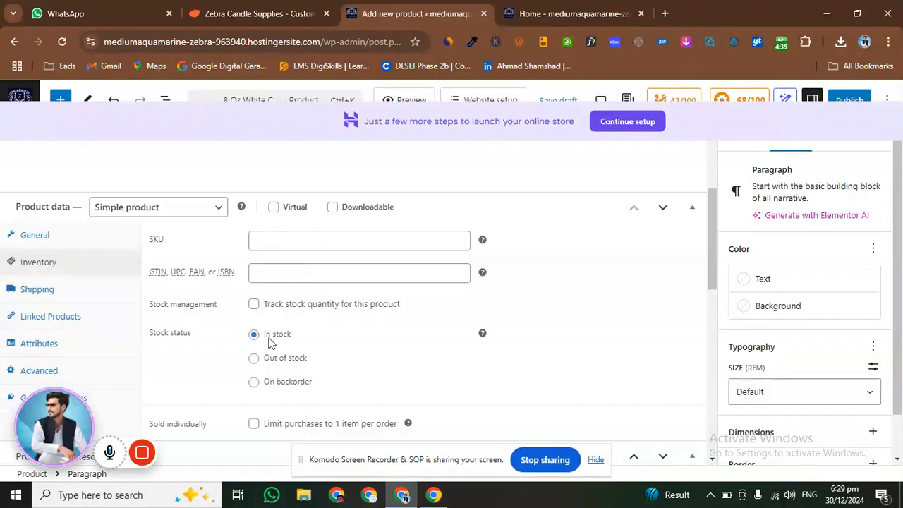
scroll(273, 313, down, 1)
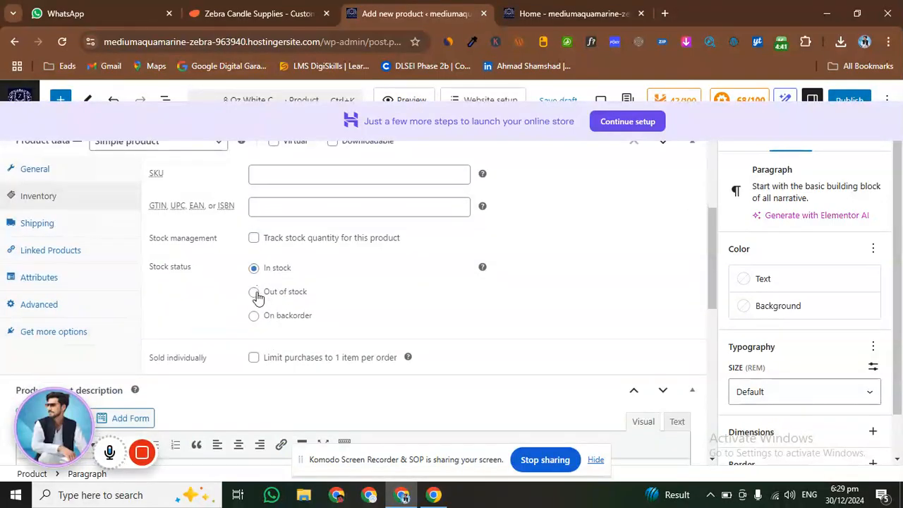
scroll(268, 282, up, 3)
scroll(240, 279, down, 2)
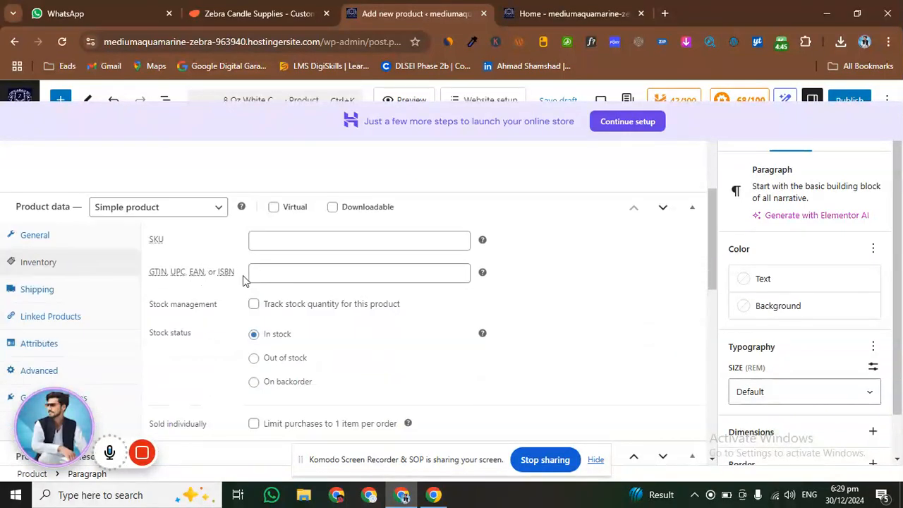
scroll(242, 278, down, 2)
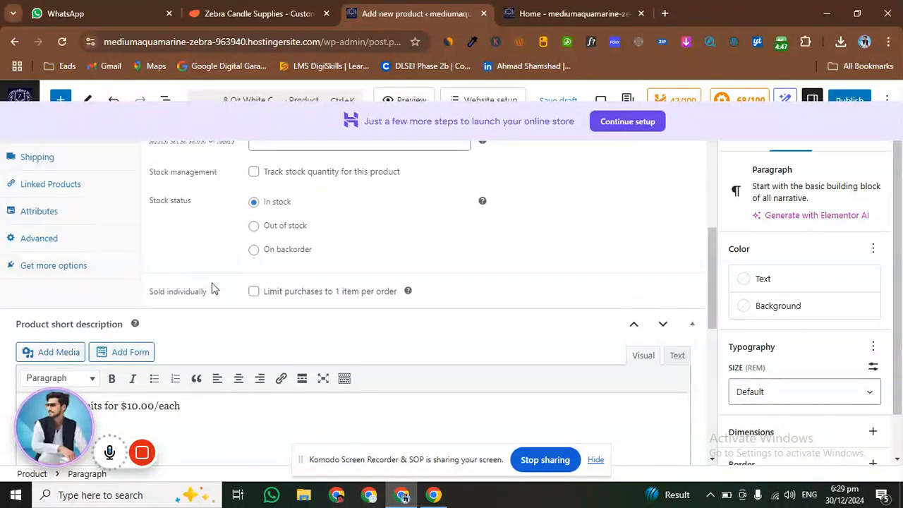
scroll(303, 287, down, 1)
Upload the image f5a9e187ef109a6c62864fa952b0cc1d from the Downloads folder and set it as the product image
scroll(649, 329, up, 4)
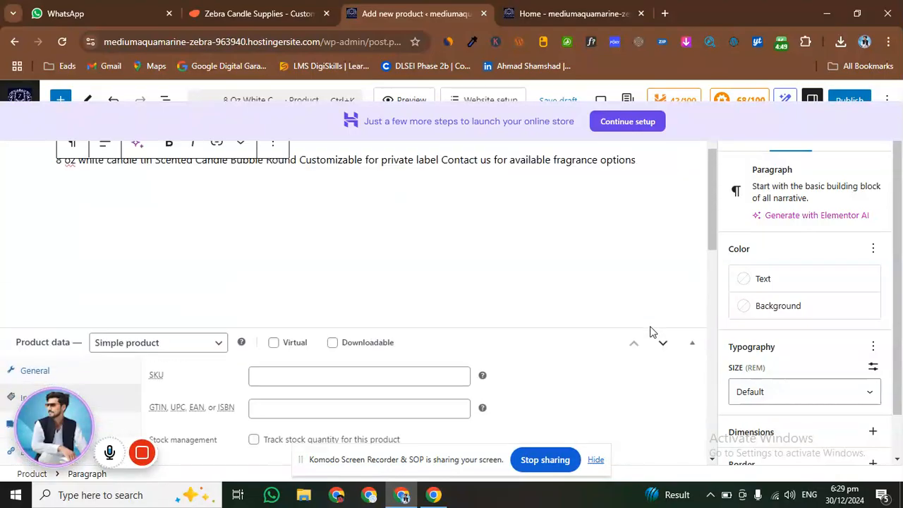
scroll(653, 331, up, 2)
click(736, 150)
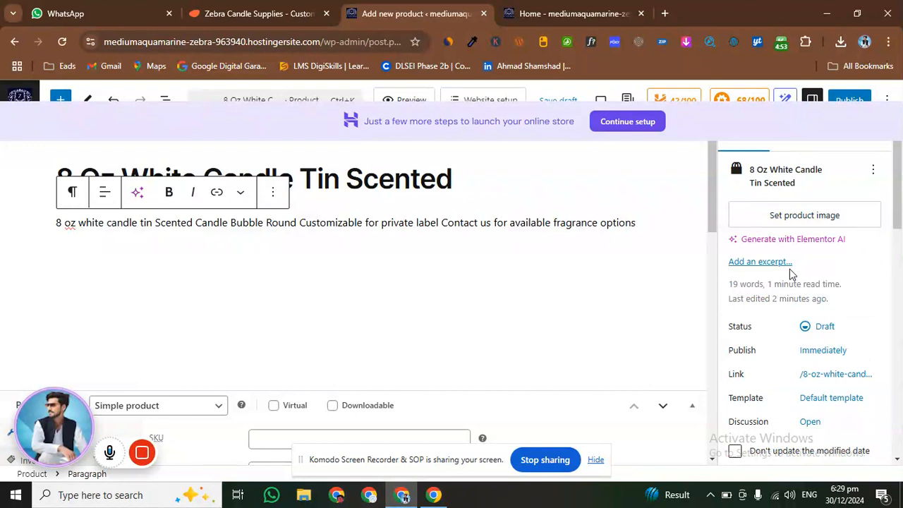
click(772, 218)
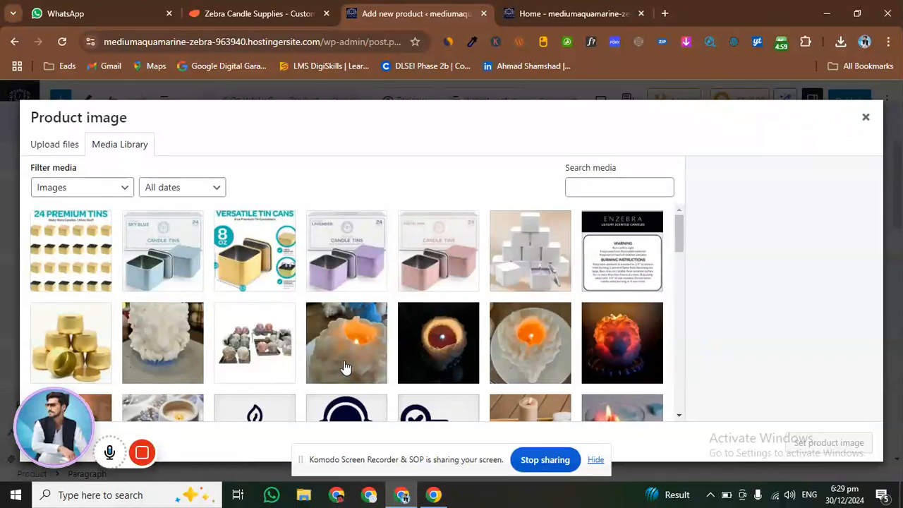
click(60, 144)
click(469, 300)
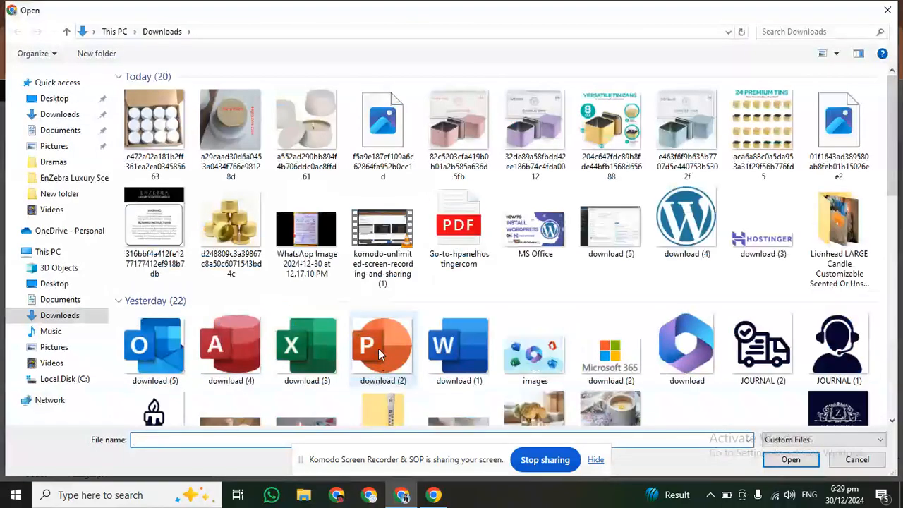
click(373, 138)
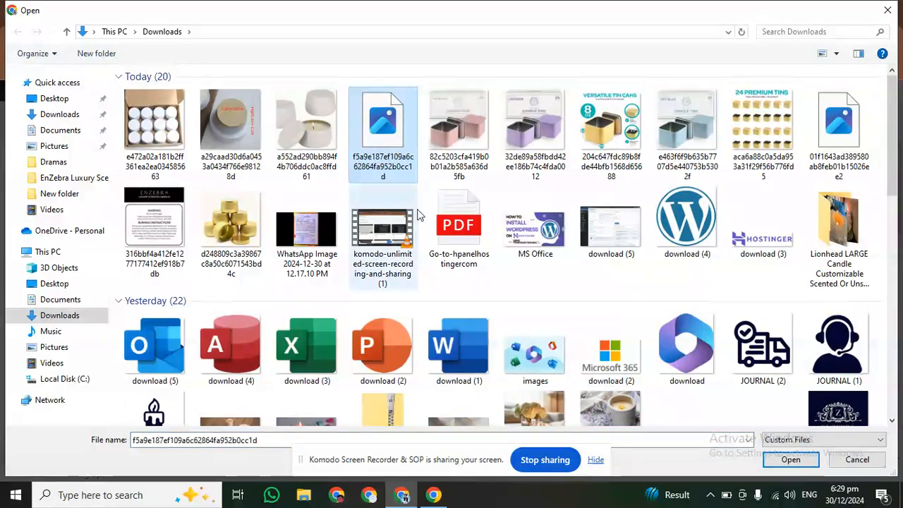
click(783, 459)
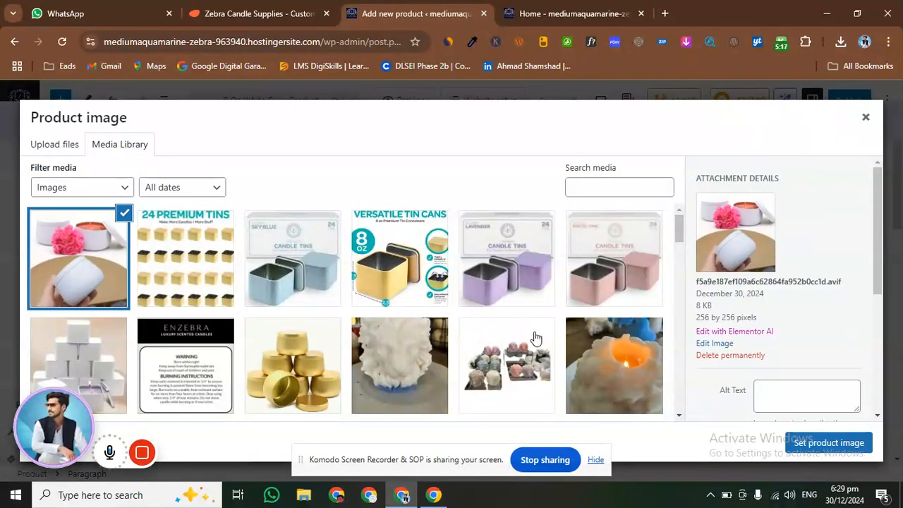
click(832, 444)
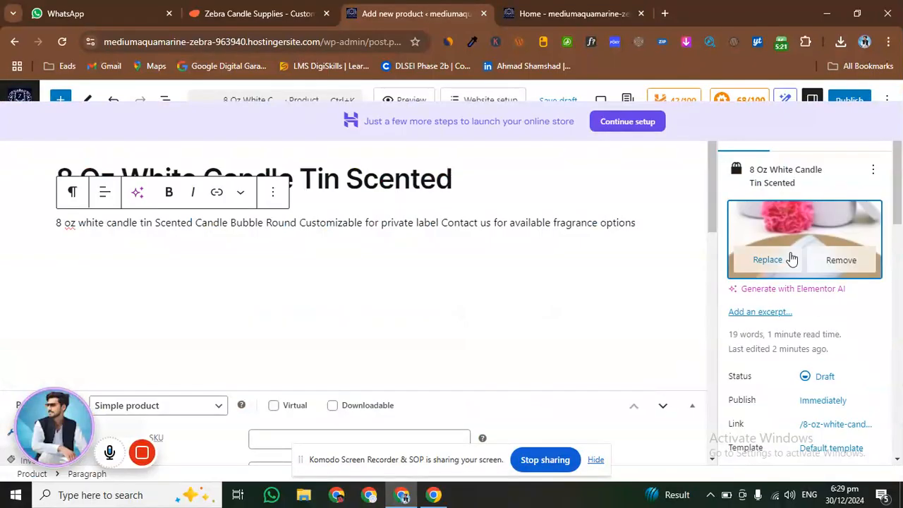
Check the 8 Oz White Candle Tin Scented page on the supplier's site and return to the product editor
scroll(793, 285, down, 5)
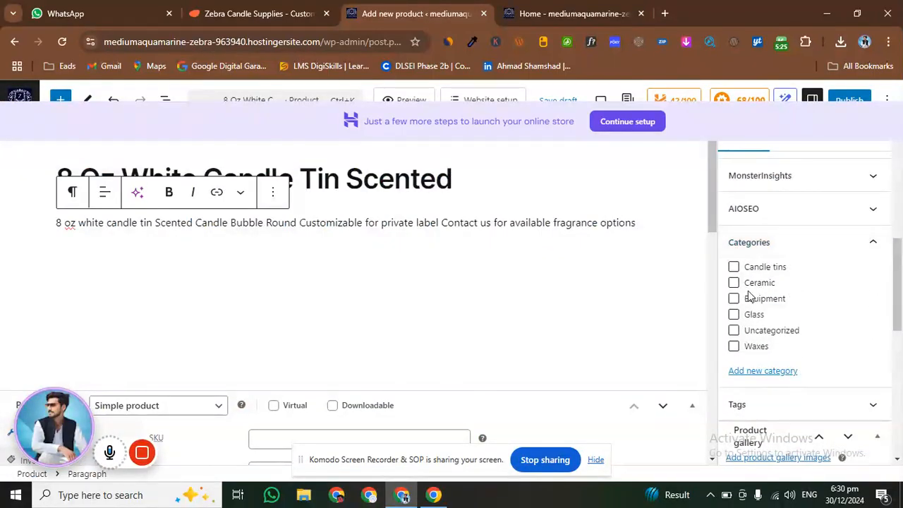
scroll(748, 285, up, 5)
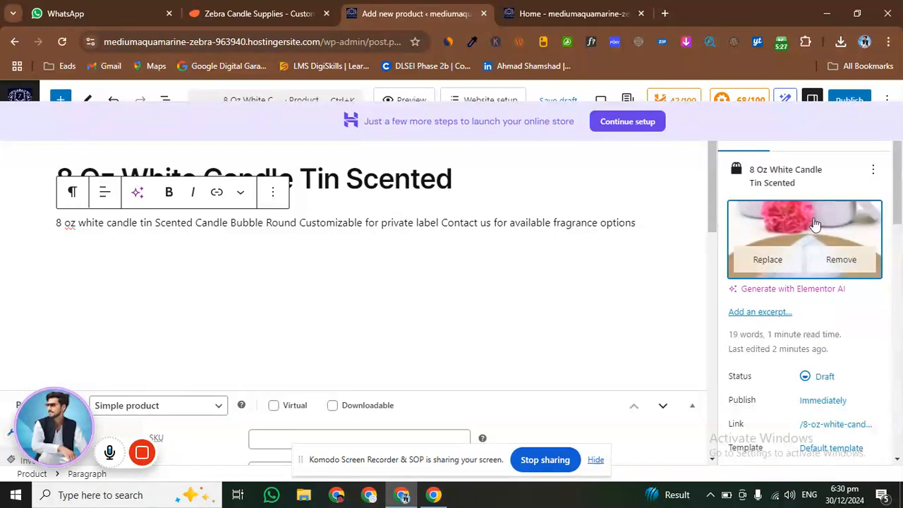
click(257, 14)
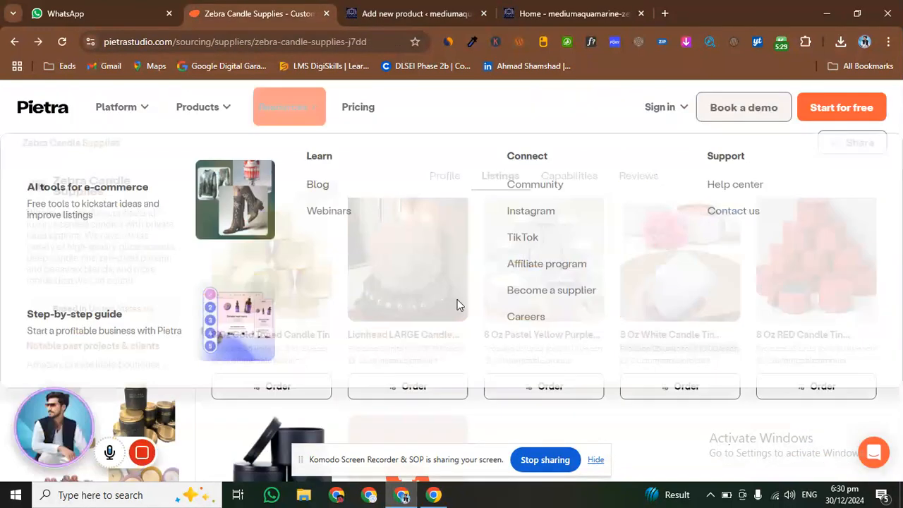
click(654, 289)
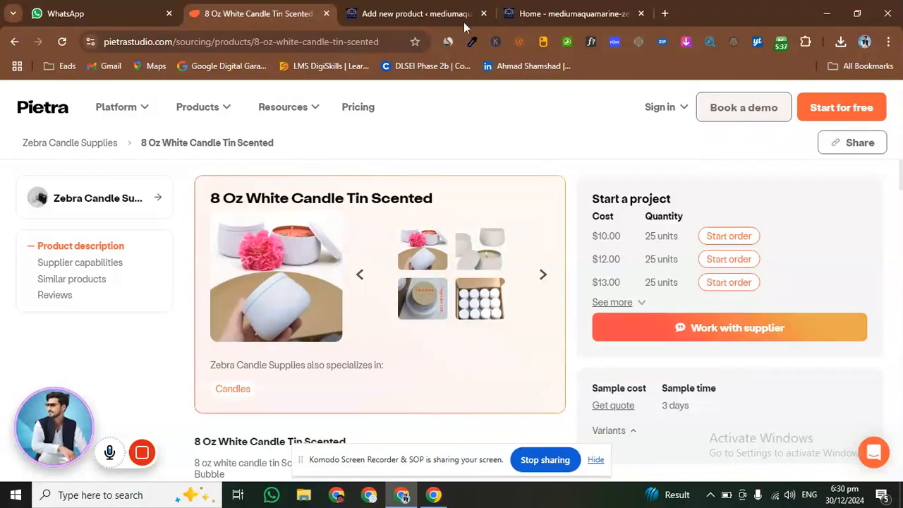
click(416, 14)
Assign the product to the Candle tins category
scroll(762, 325, down, 3)
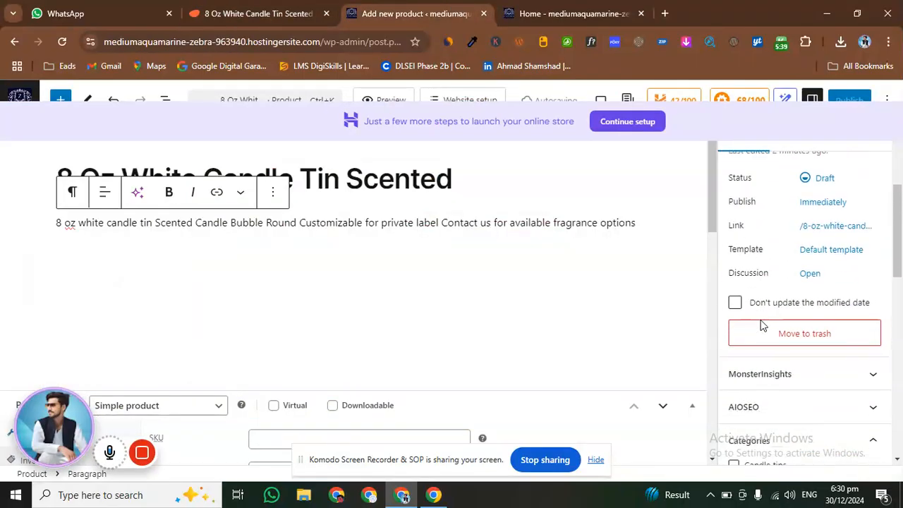
scroll(762, 325, down, 2)
click(746, 333)
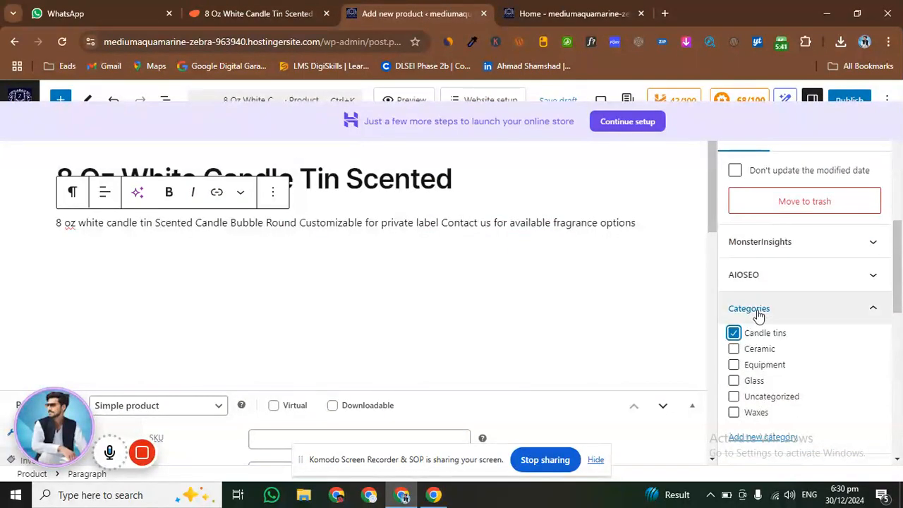
Open the file selection for uploading new images to the product gallery
scroll(758, 315, down, 1)
scroll(758, 316, down, 2)
scroll(758, 315, up, 2)
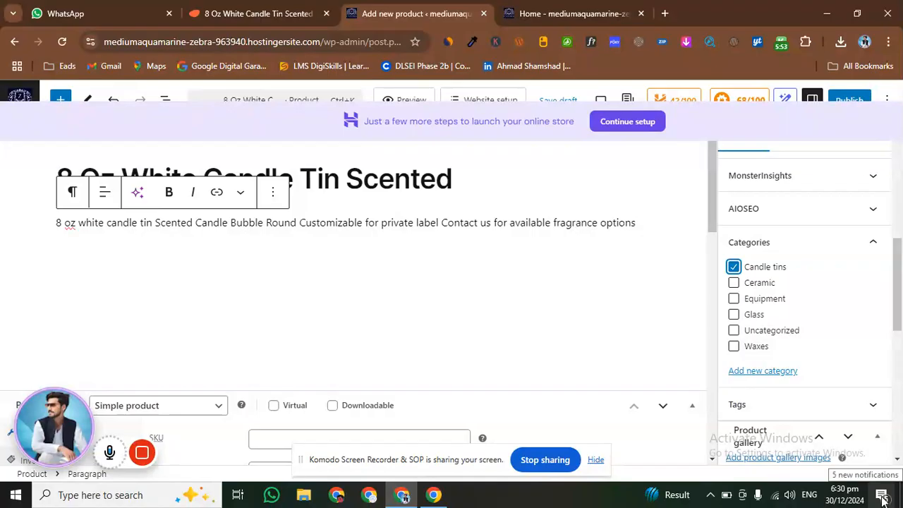
scroll(742, 279, down, 8)
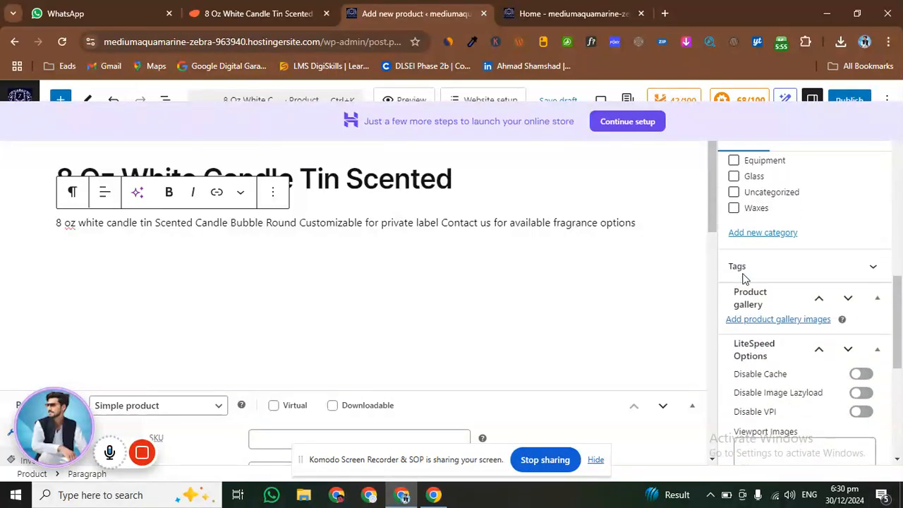
scroll(744, 273, up, 5)
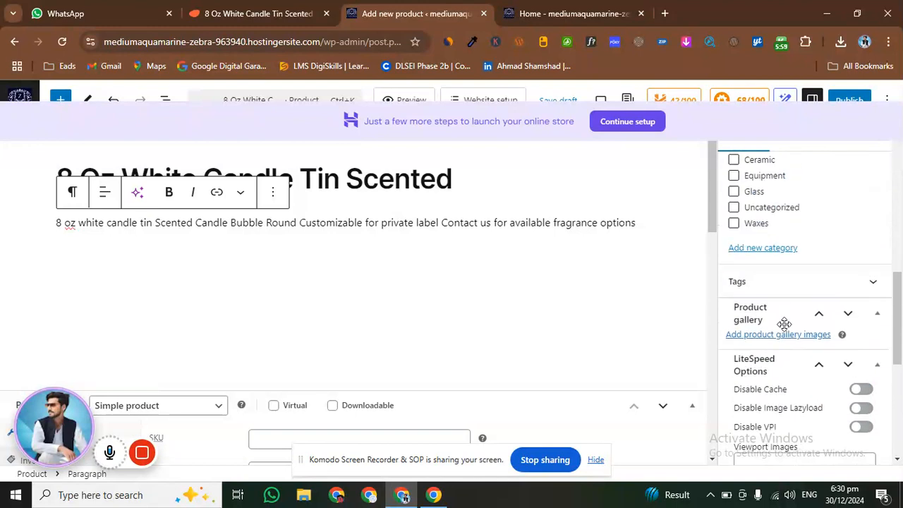
click(777, 339)
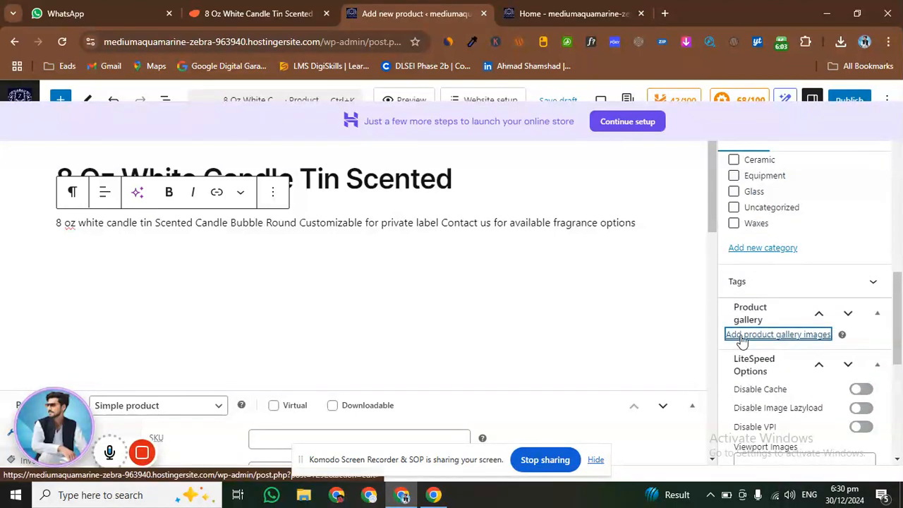
click(742, 337)
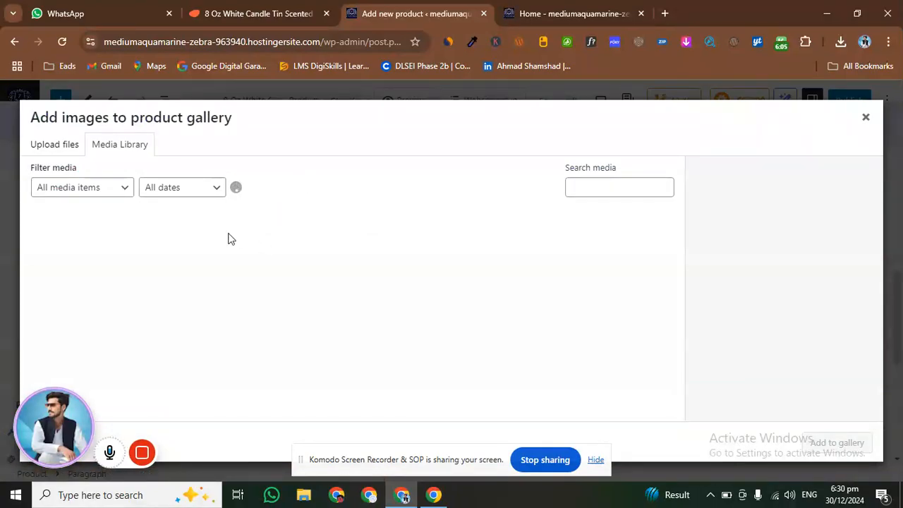
click(49, 145)
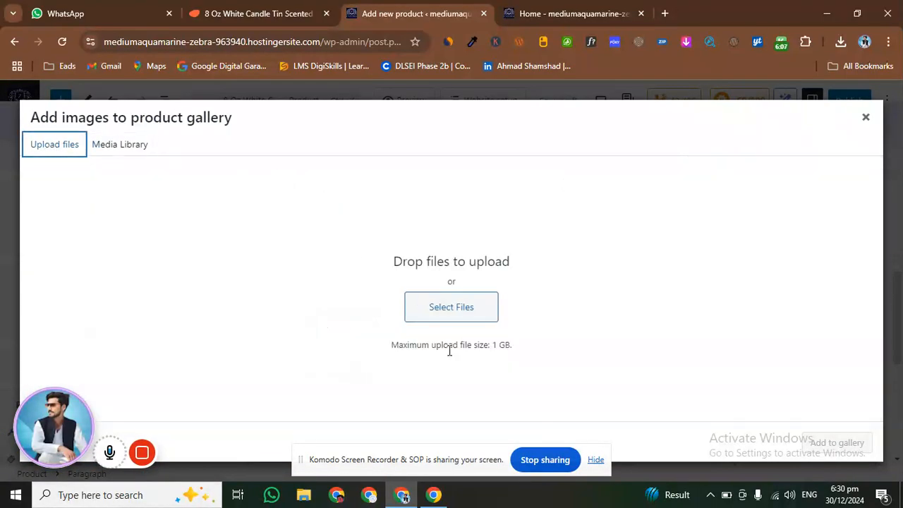
click(452, 318)
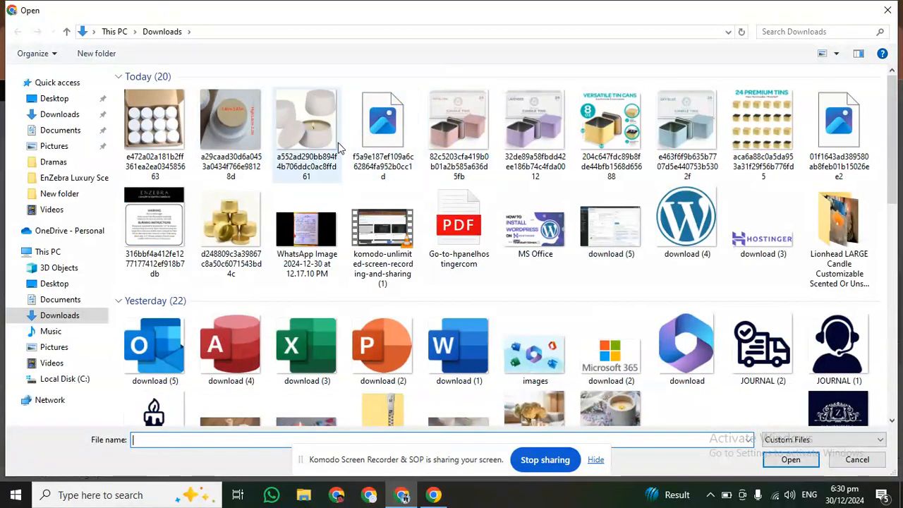
Upload the boxed tins, tin dimensions and open white tins images from Downloads and add all three to the product gallery
click(326, 142)
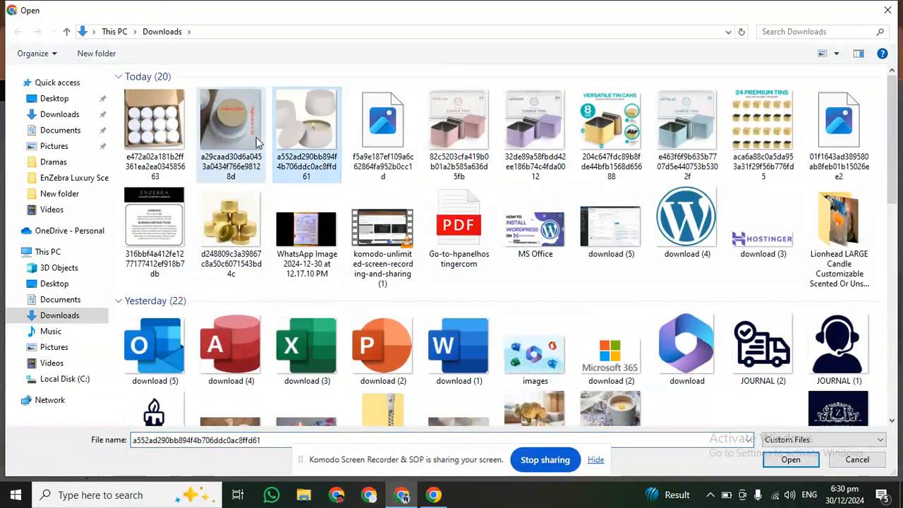
ctrl+click(229, 131)
ctrl+click(167, 136)
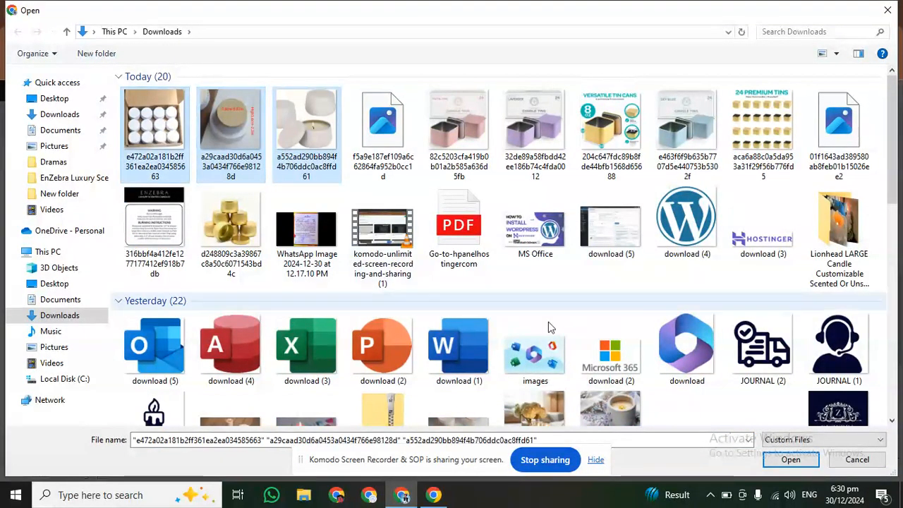
click(793, 463)
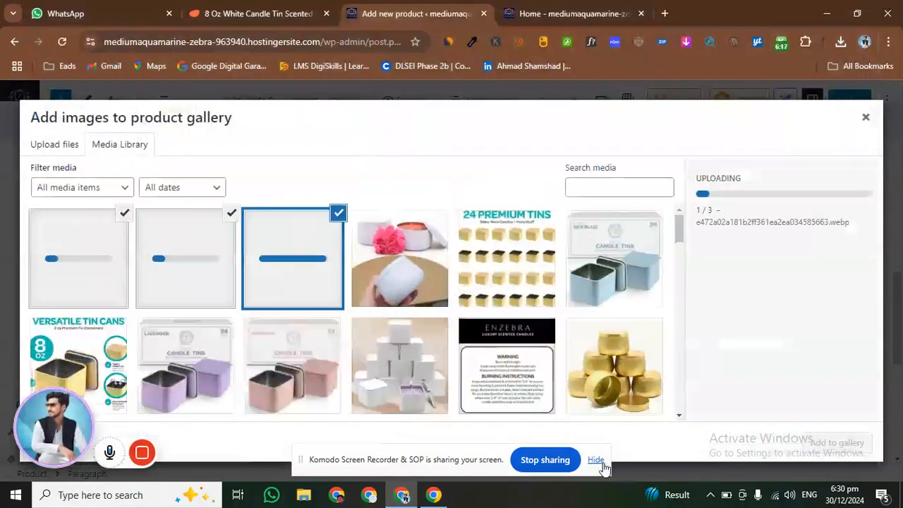
click(601, 462)
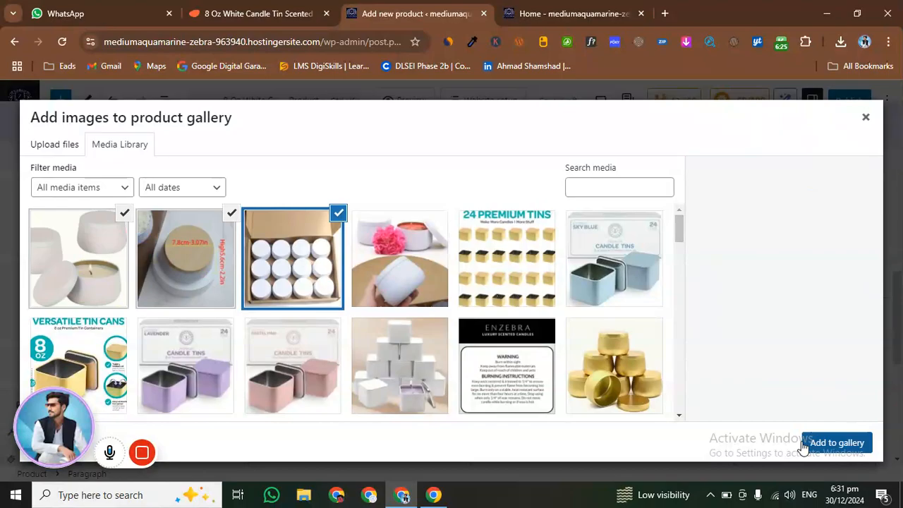
click(836, 443)
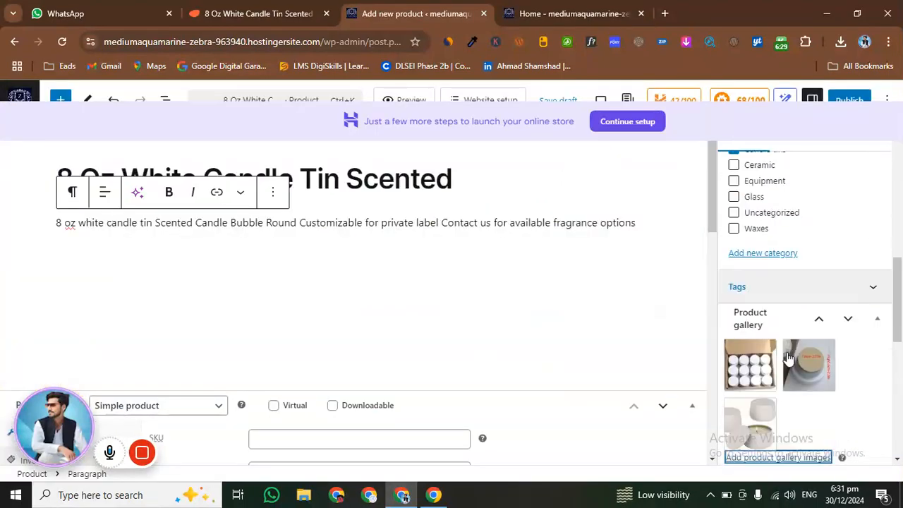
Review the product's category, gallery images, inventory settings and general price data before publishing
scroll(787, 358, down, 5)
scroll(734, 359, up, 10)
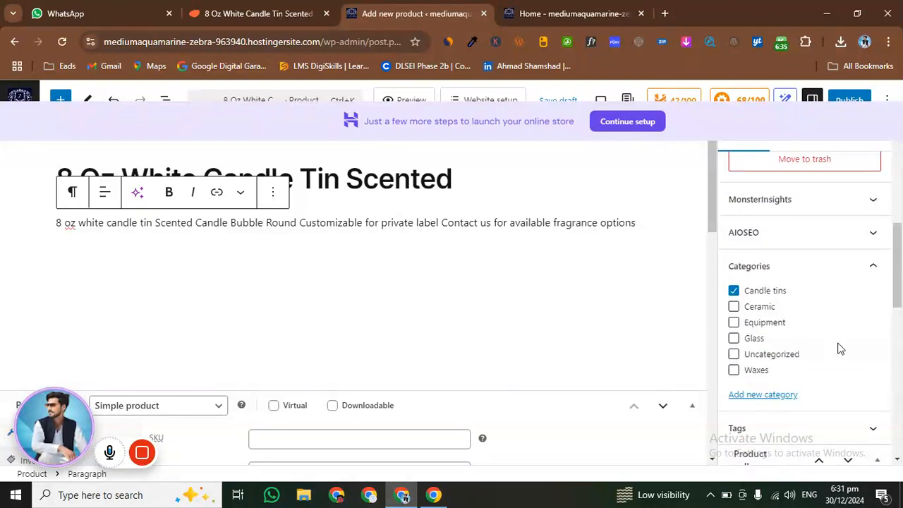
scroll(839, 349, down, 1)
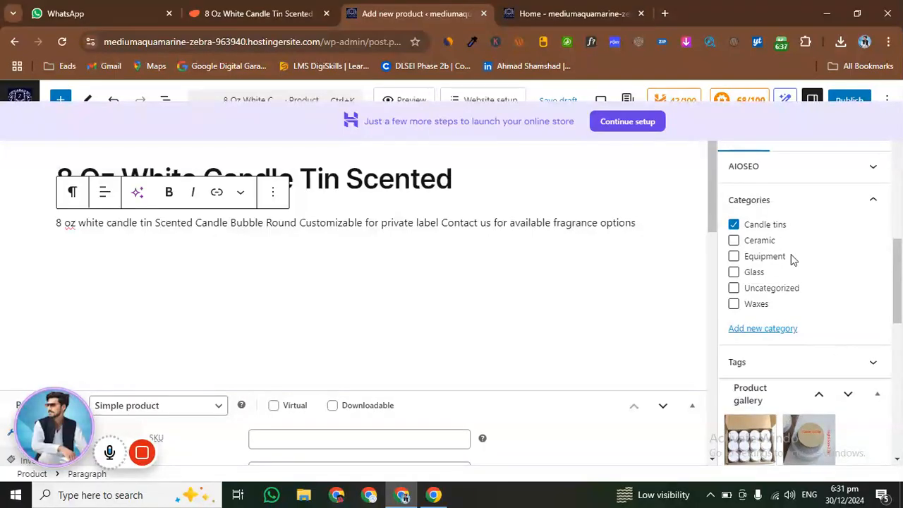
scroll(792, 258, down, 3)
scroll(365, 343, down, 4)
scroll(355, 320, up, 4)
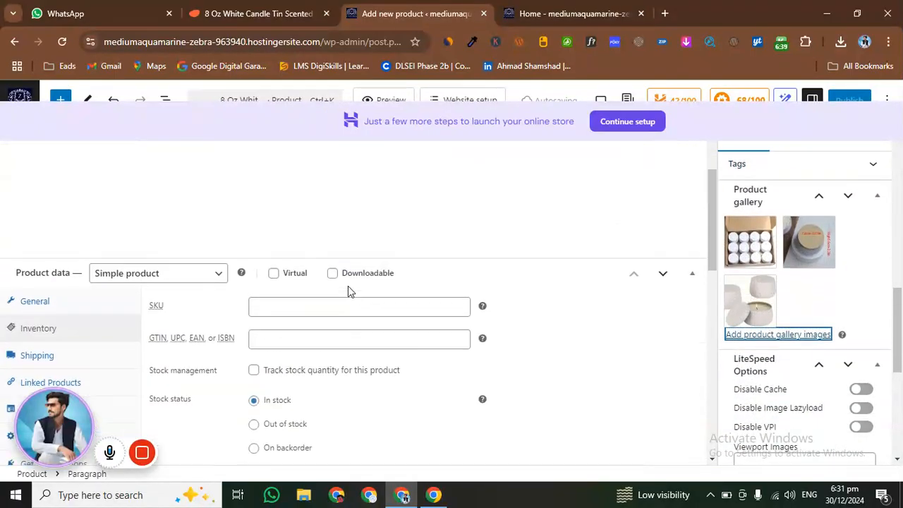
scroll(70, 387, down, 3)
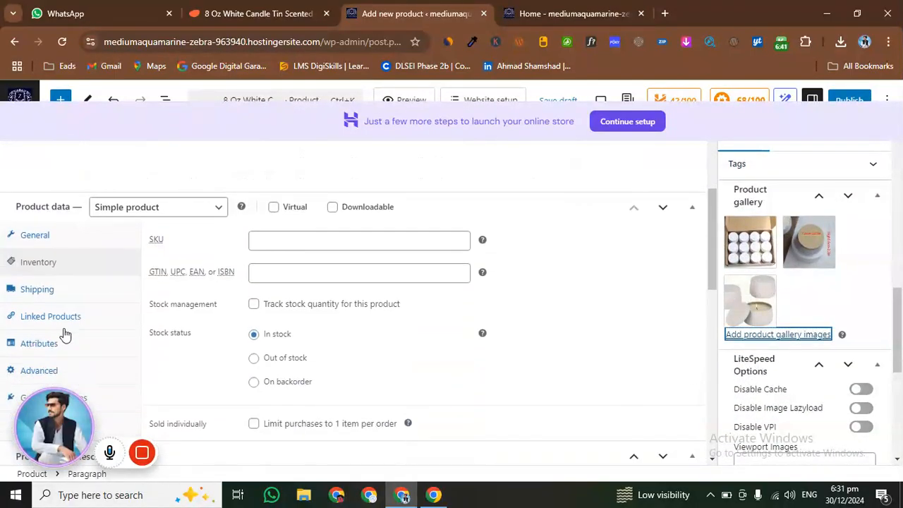
double_click(48, 237)
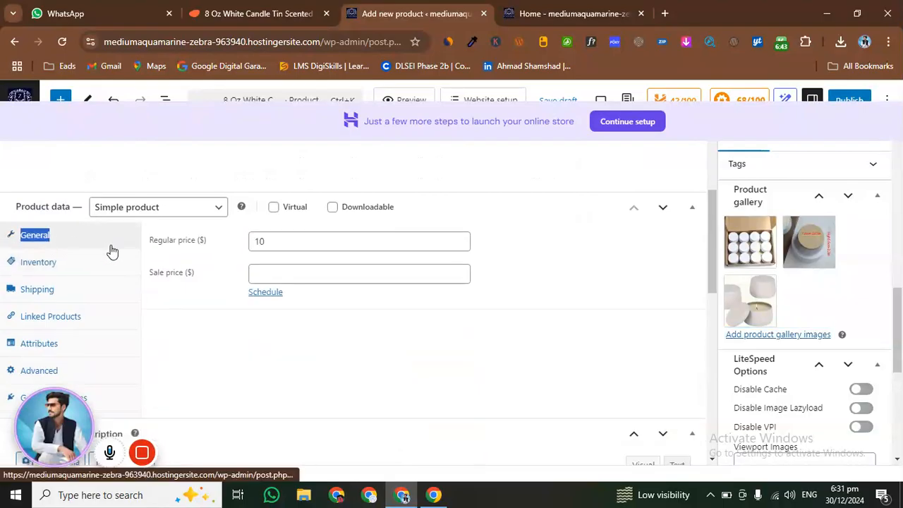
Publish the 8 Oz White Candle Tin Scented product
scroll(639, 383, up, 3)
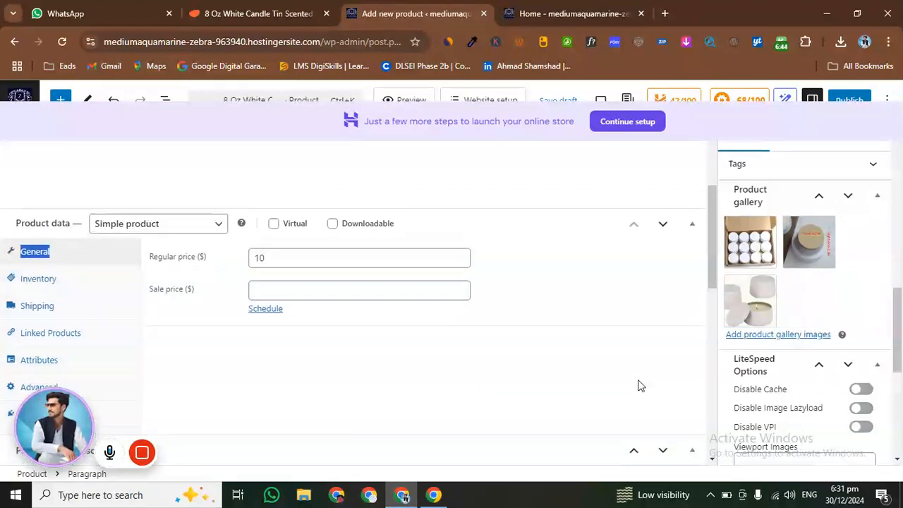
click(849, 100)
click(857, 99)
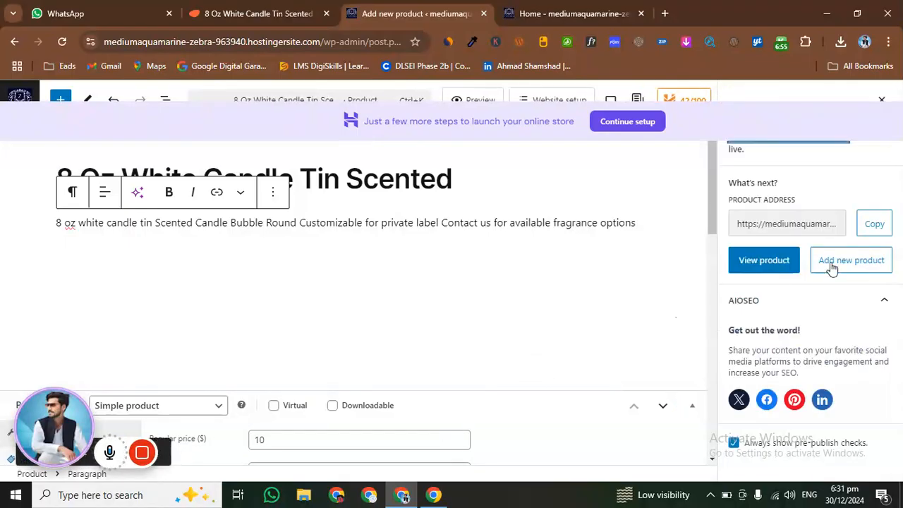
Reload the storefront home page and check the Our latest items section for the newly published candle tin
click(598, 14)
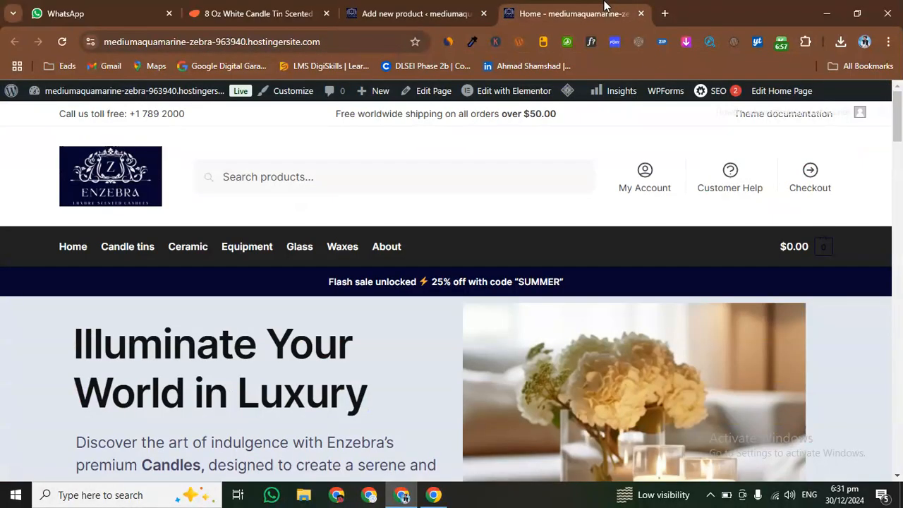
click(63, 41)
scroll(263, 185, down, 4)
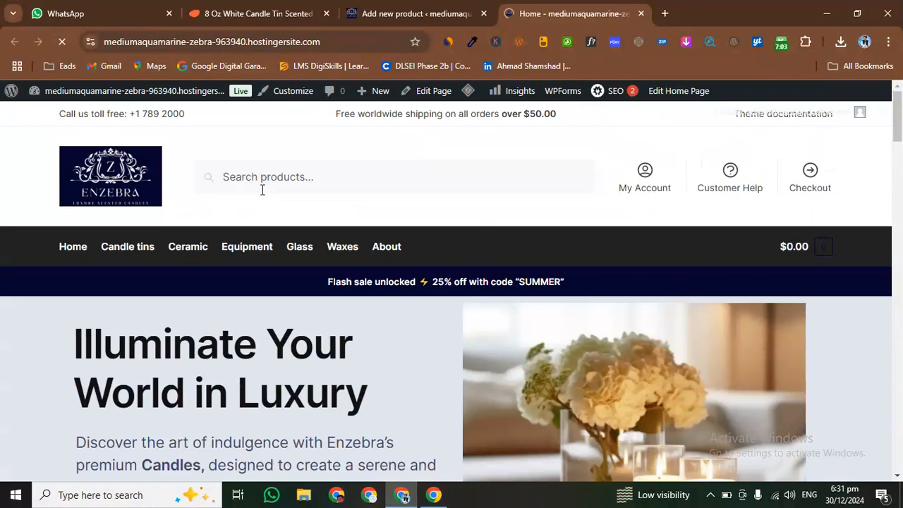
scroll(262, 191, down, 8)
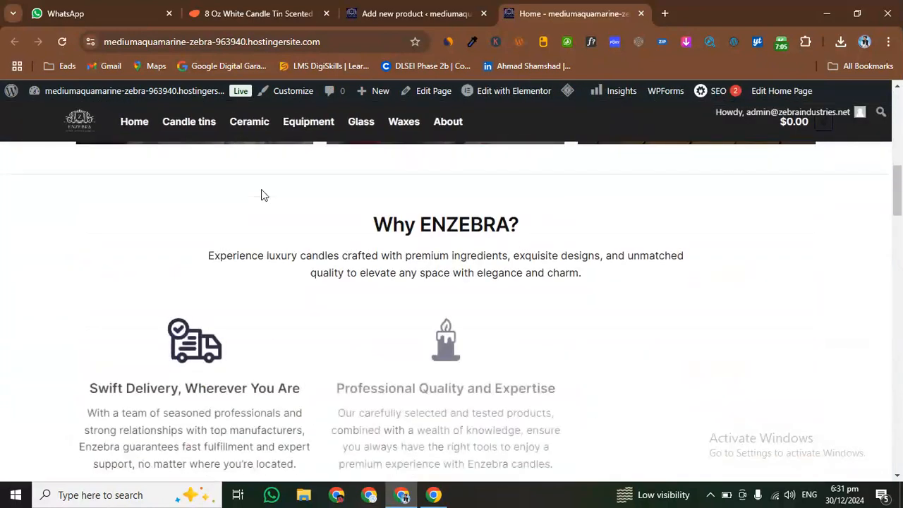
scroll(261, 195, down, 5)
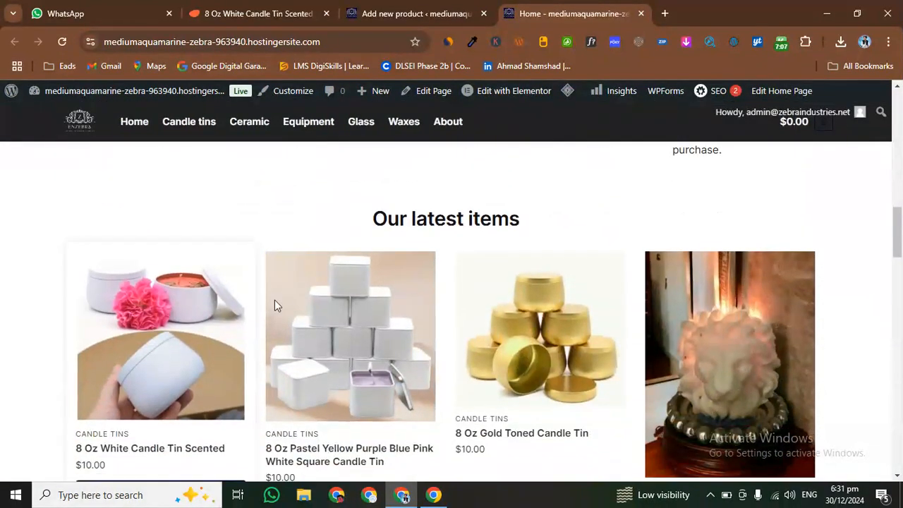
scroll(303, 321, down, 1)
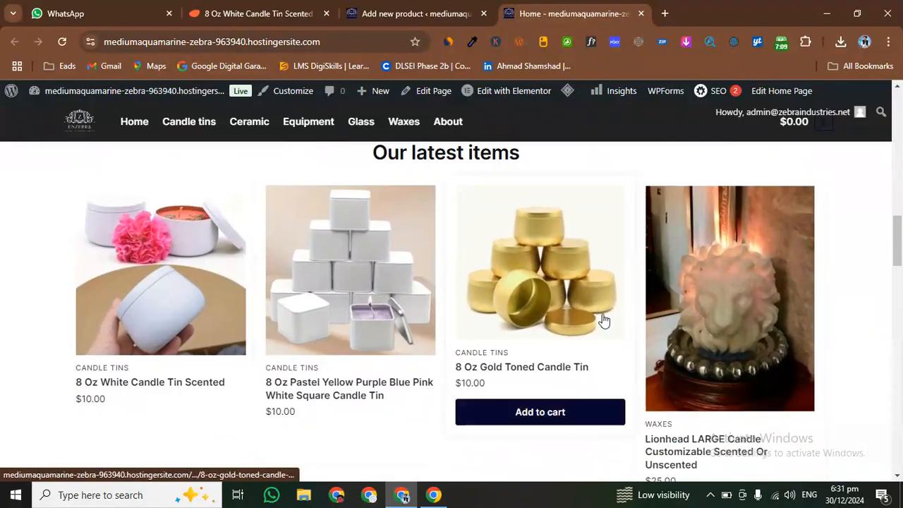
Open the 8 Oz White Candle Tin Scented product page from the latest items and check its price and short description
mouse_move(192, 326)
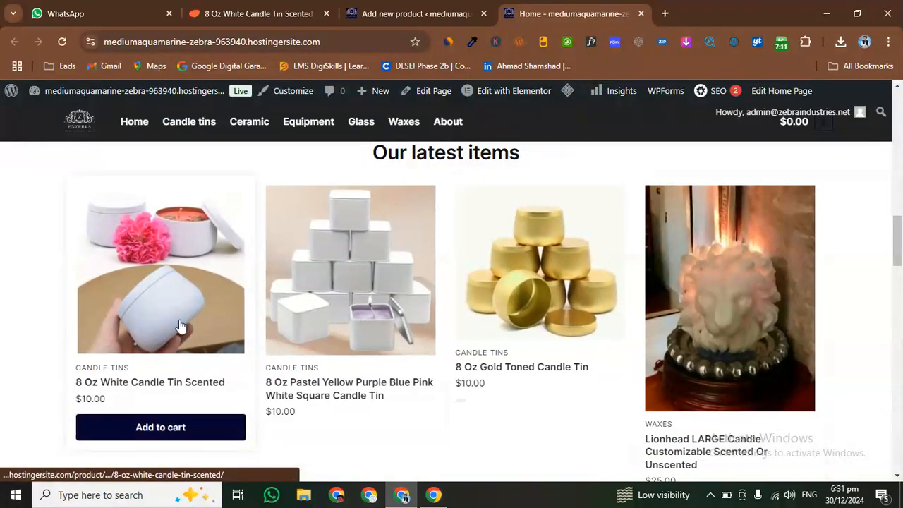
scroll(197, 303, down, 2)
scroll(195, 302, up, 1)
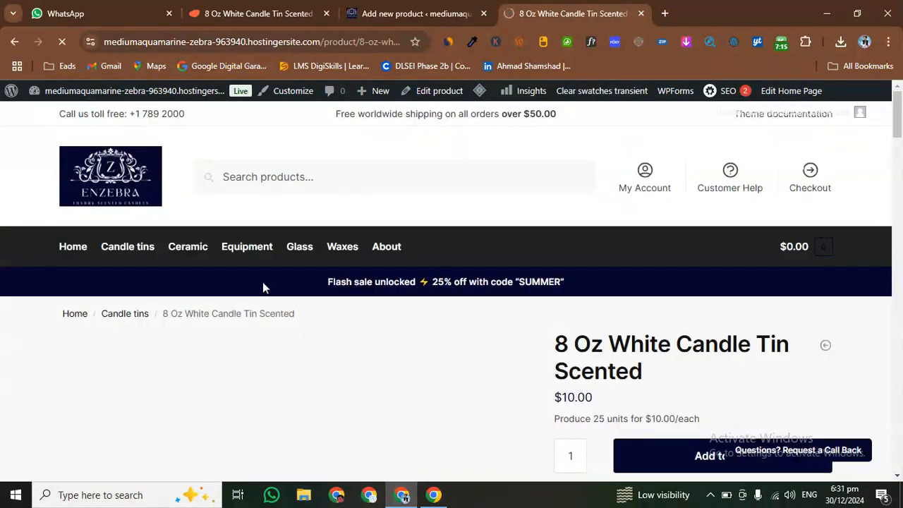
drag(556, 341, 543, 326)
scroll(671, 367, down, 1)
click(569, 329)
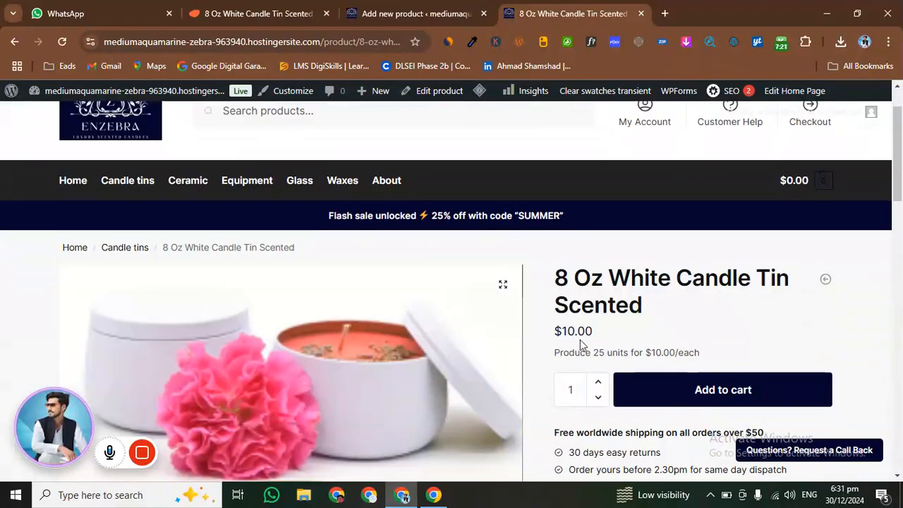
drag(562, 358, 695, 354)
scroll(683, 340, down, 2)
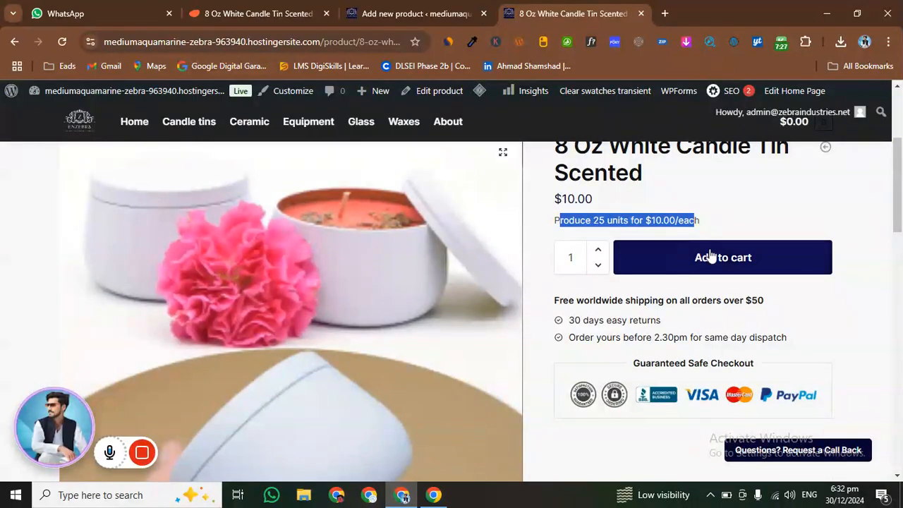
Review the product page's gallery images, full description and category
click(760, 215)
scroll(725, 250, down, 1)
scroll(727, 250, down, 5)
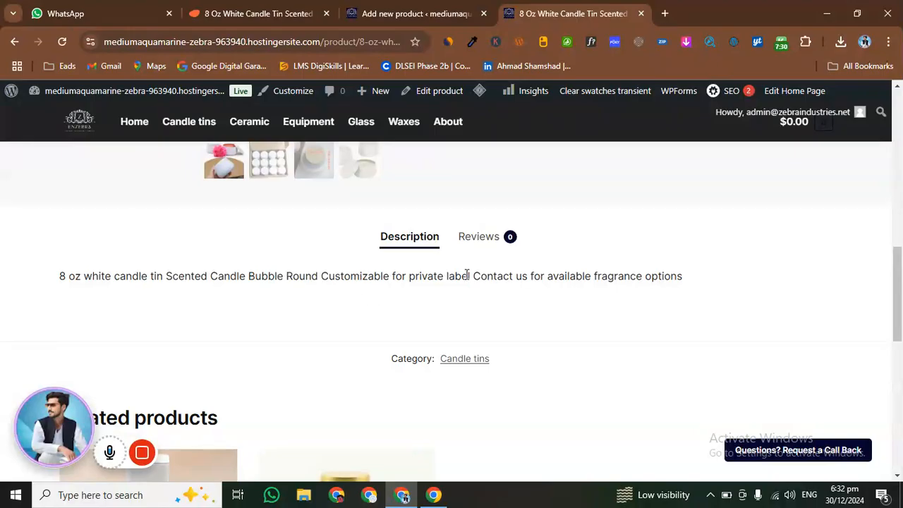
scroll(568, 311, up, 1)
scroll(568, 311, down, 3)
scroll(569, 311, up, 10)
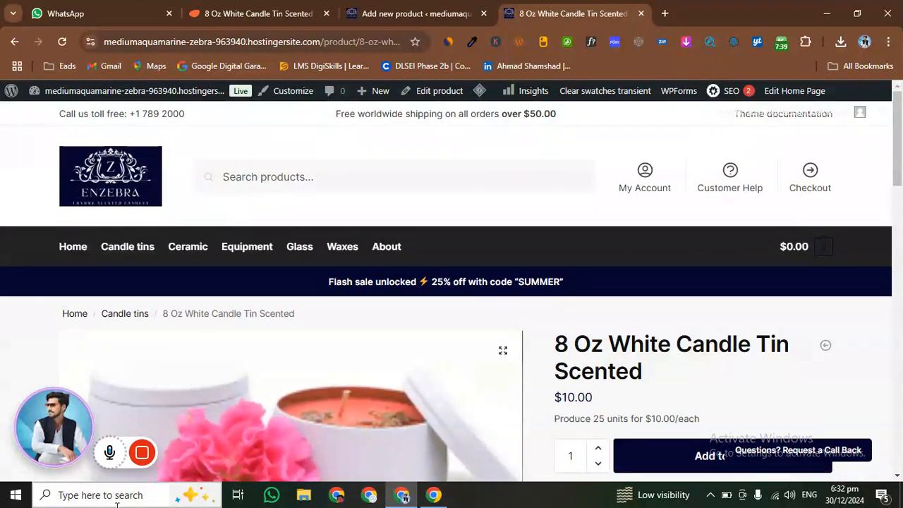
Open the storefront's Candle tins category and check it for the 8 Oz White Candle Tin Scented product
click(127, 252)
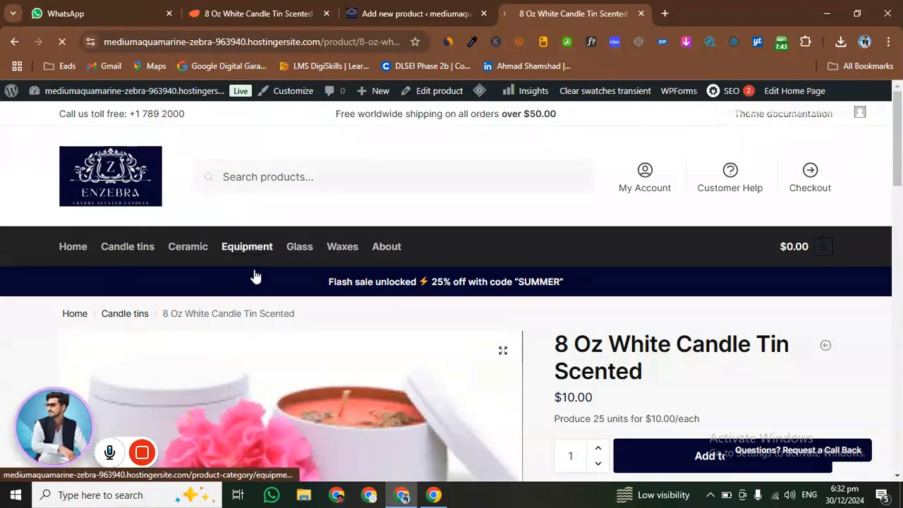
scroll(371, 298, down, 3)
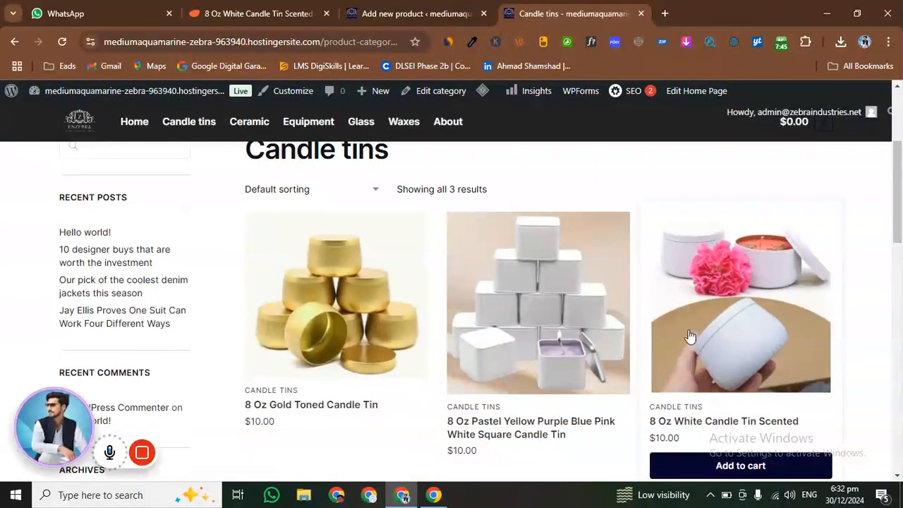
scroll(708, 345, up, 3)
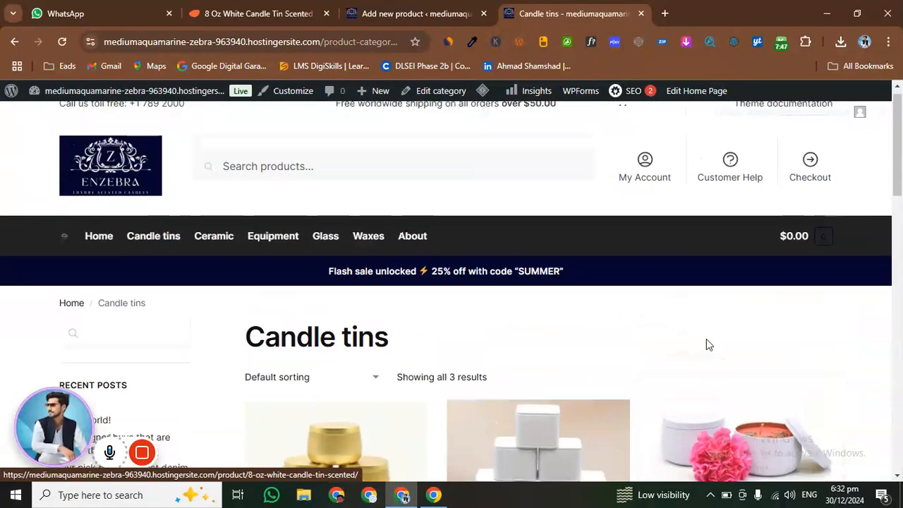